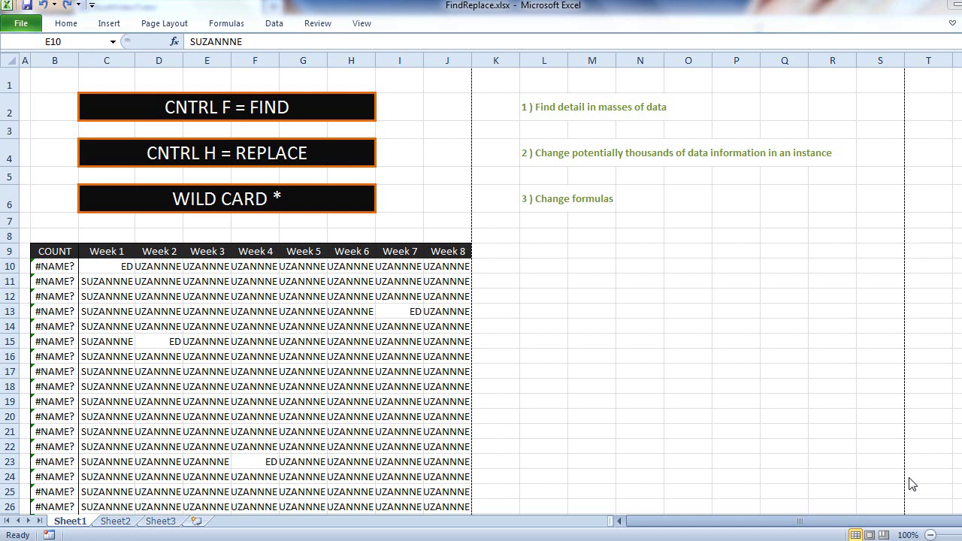
Step: Select name cells in the weekly names table and scroll through it down to row 38
{"action": "left_click", "coordinate": [910, 479]}
{"action": "left_click", "coordinate": [366, 295]}
{"action": "scroll", "coordinate": [365, 291], "scroll_direction": "down", "scroll_amount": 1}
{"action": "scroll", "coordinate": [366, 293], "scroll_direction": "down", "scroll_amount": 2}
{"action": "scroll", "coordinate": [365, 293], "scroll_direction": "down", "scroll_amount": 1}
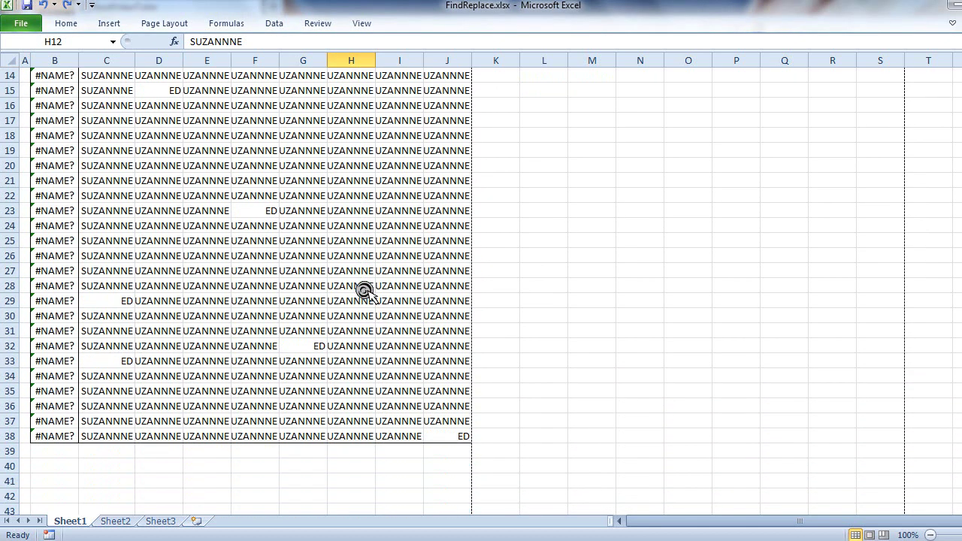
{"action": "scroll", "coordinate": [365, 291], "scroll_direction": "up", "scroll_amount": 4}
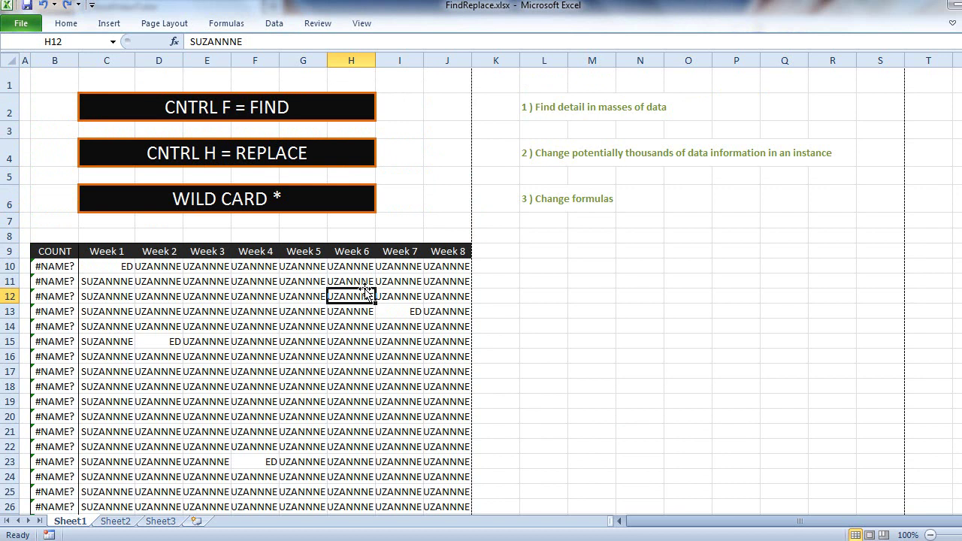
{"action": "left_click", "coordinate": [195, 296]}
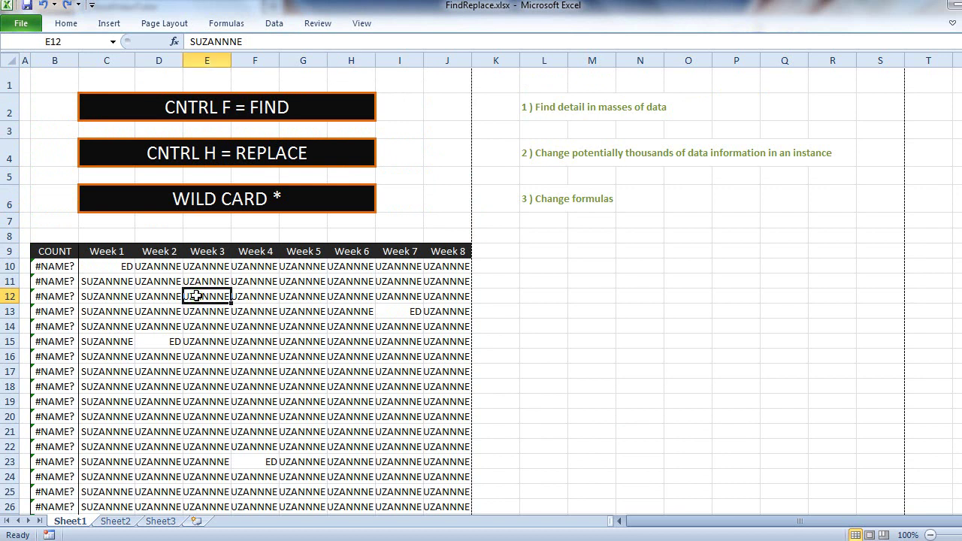
{"action": "scroll", "coordinate": [195, 295], "scroll_direction": "down", "scroll_amount": 1}
{"action": "scroll", "coordinate": [195, 296], "scroll_direction": "down", "scroll_amount": 2}
{"action": "scroll", "coordinate": [195, 295], "scroll_direction": "down", "scroll_amount": 1}
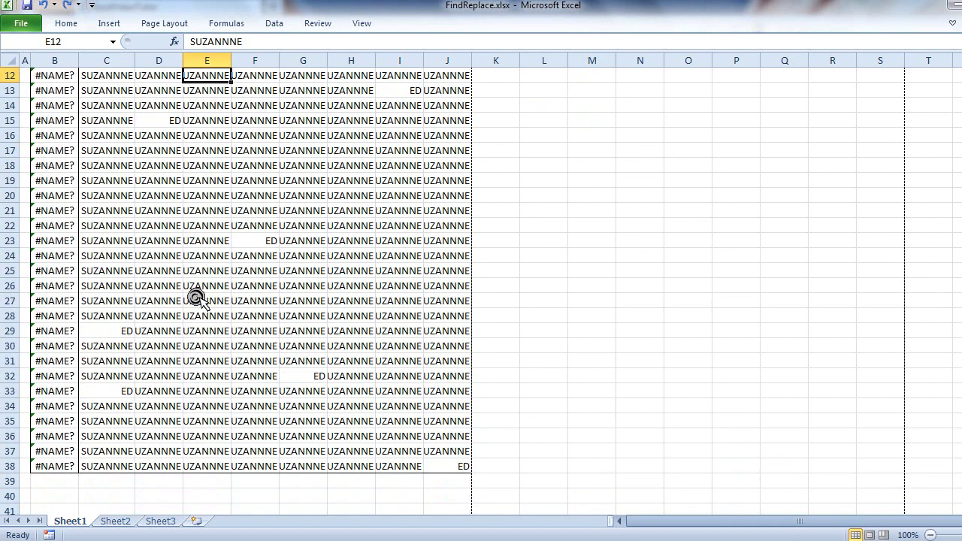
{"action": "scroll", "coordinate": [197, 297], "scroll_direction": "up", "scroll_amount": 1}
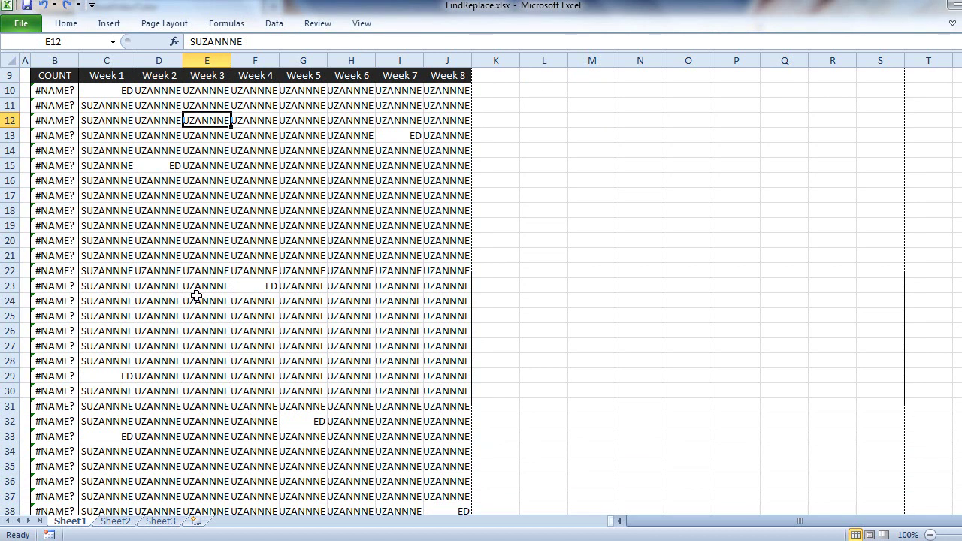
{"action": "scroll", "coordinate": [195, 295], "scroll_direction": "up", "scroll_amount": 3}
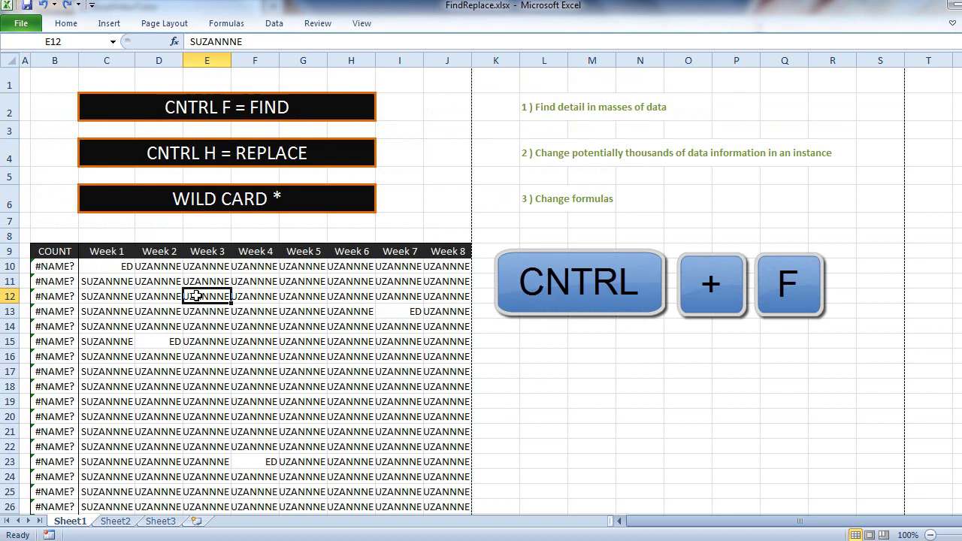
Step: Search the sheet for ED and list all eight matching cells
{"action": "key", "text": "ctrl+f"}
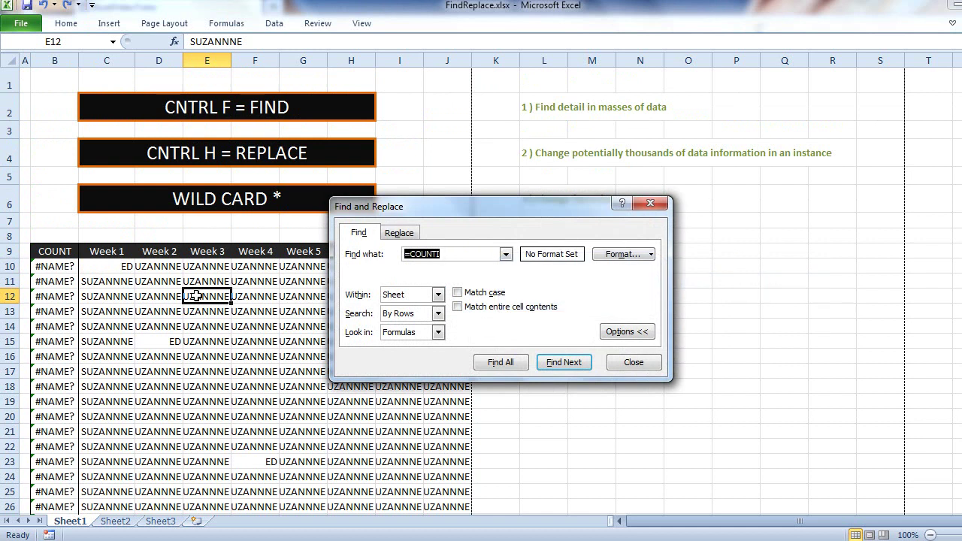
{"action": "type", "text": "E"}
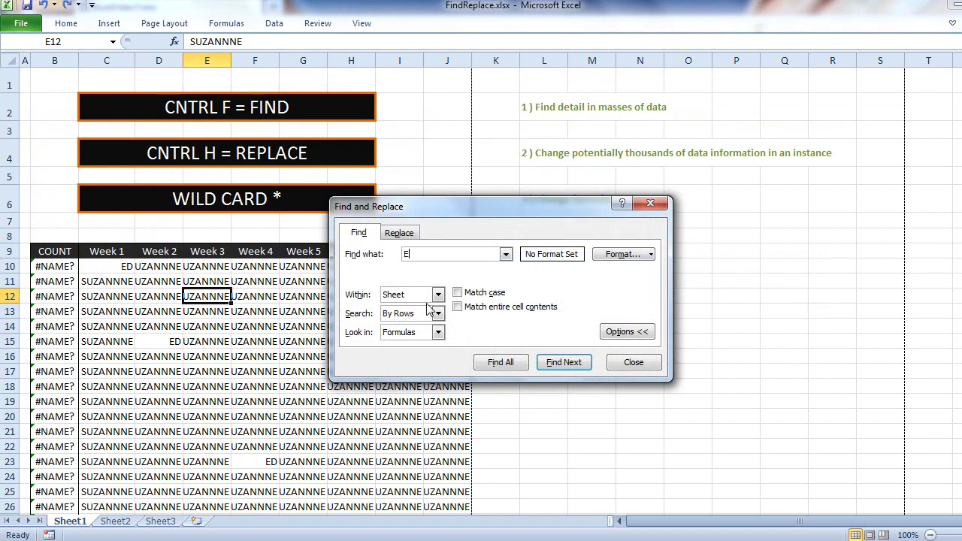
{"action": "type", "text": "D"}
{"action": "left_click", "coordinate": [518, 364]}
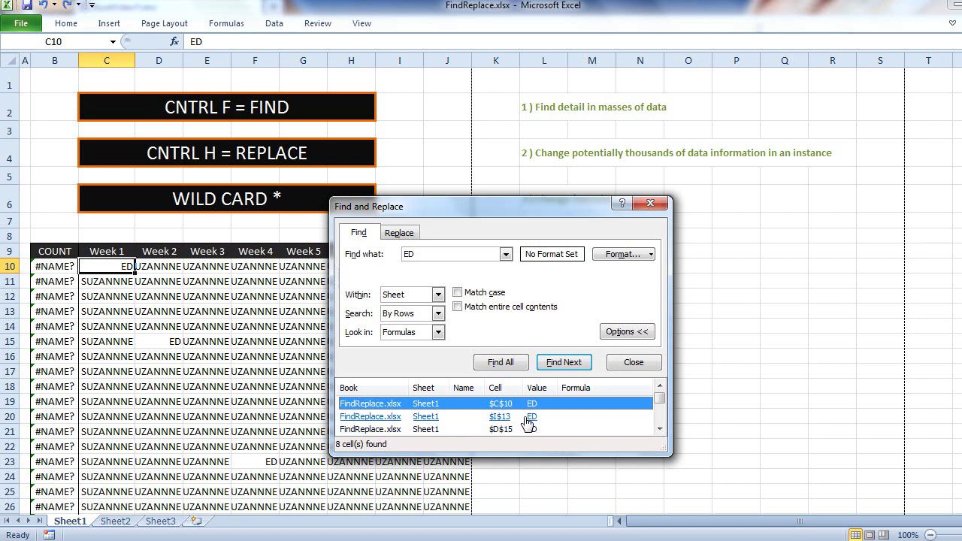
Step: Step through the ED matches at I13, D15, C29 and F23
{"action": "left_click", "coordinate": [527, 417]}
{"action": "left_click", "coordinate": [631, 429]}
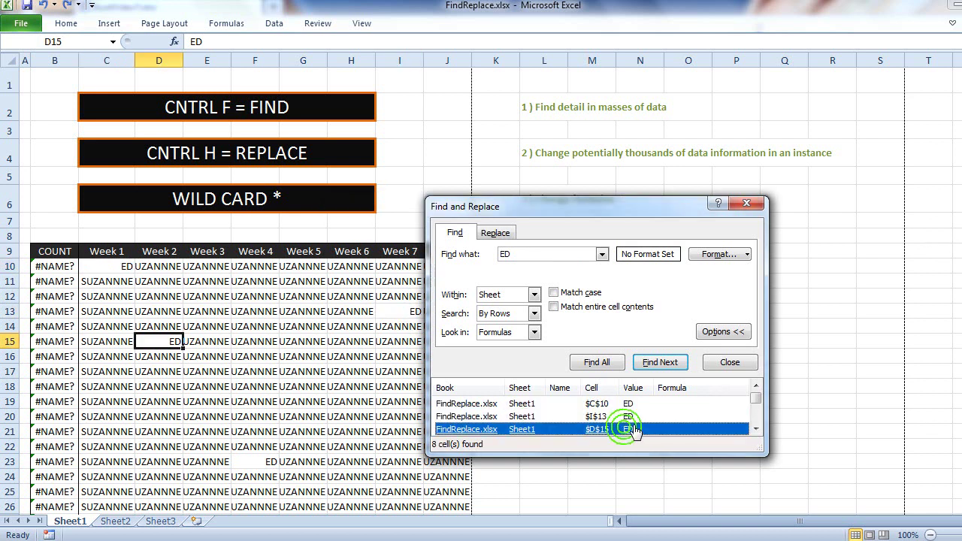
{"action": "left_click", "coordinate": [755, 427]}
{"action": "left_click", "coordinate": [755, 428]}
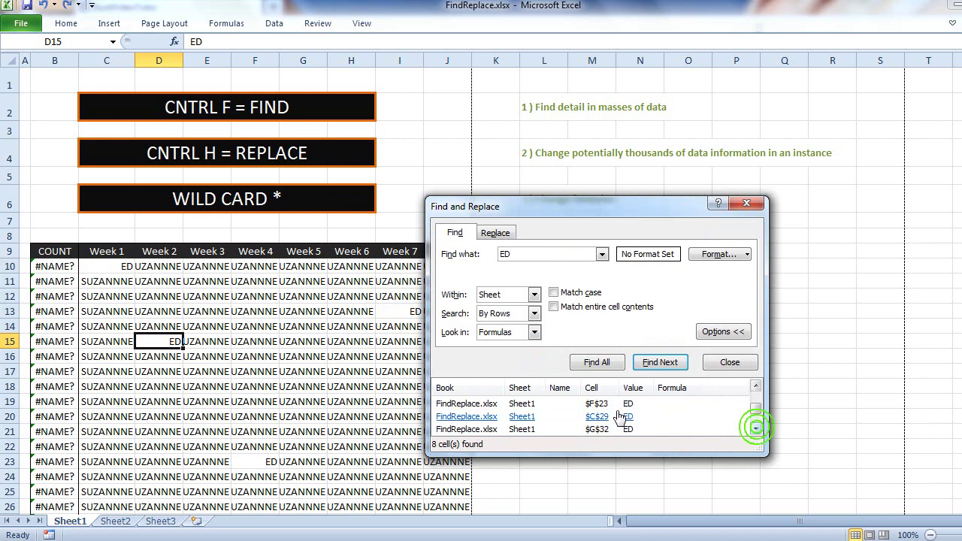
{"action": "left_click", "coordinate": [619, 416]}
{"action": "left_click", "coordinate": [620, 404]}
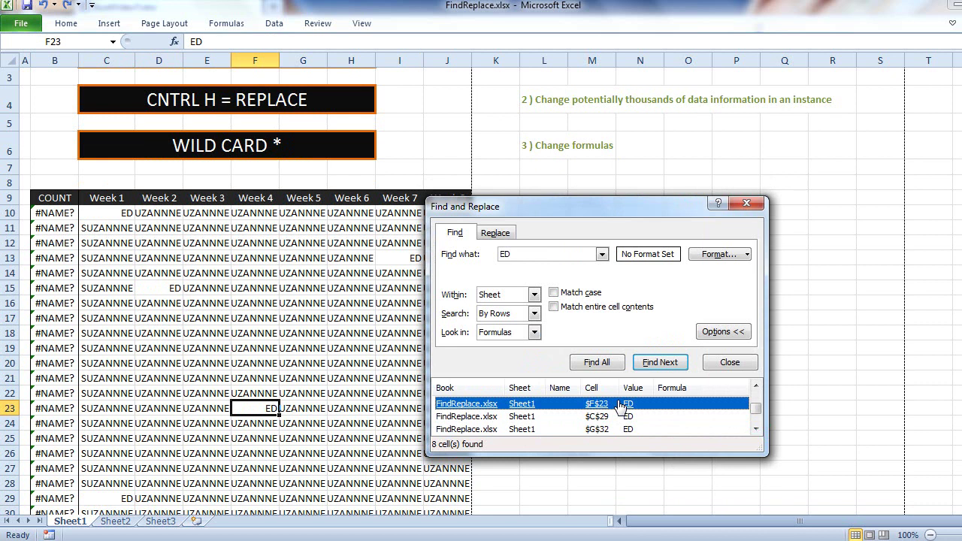
Step: Set ED to be replaced with EDDIE, trying one replacement in F23 and undoing it
{"action": "left_click", "coordinate": [493, 232]}
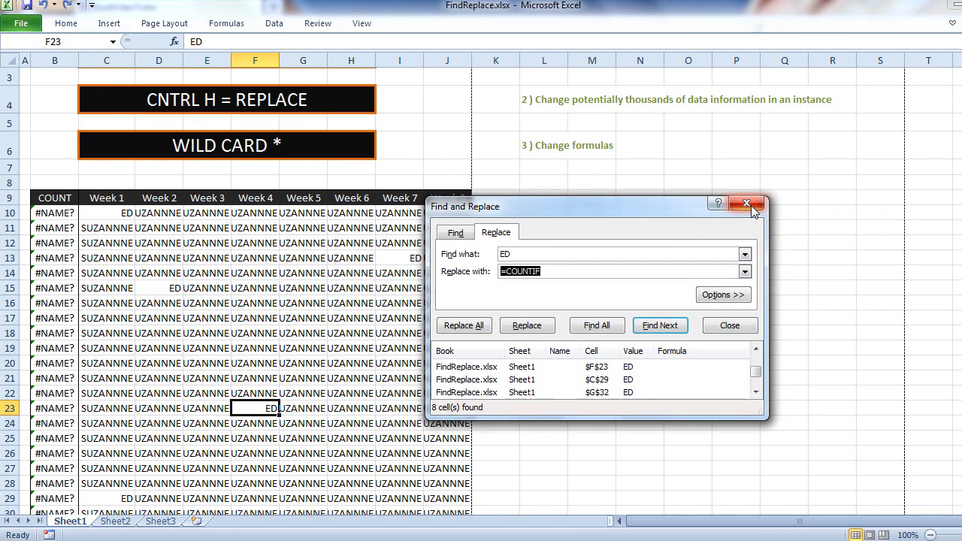
{"action": "left_click", "coordinate": [746, 203]}
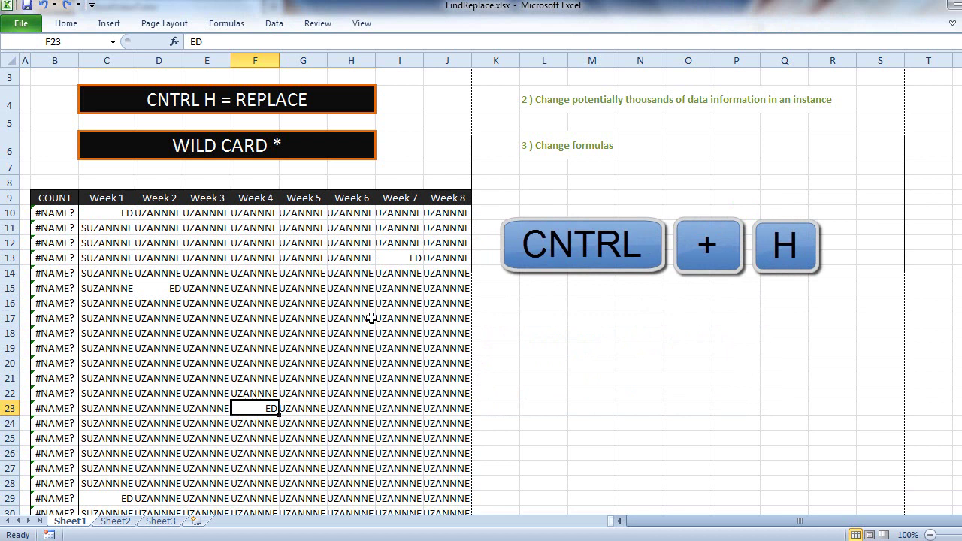
{"action": "key", "text": "ctrl+h"}
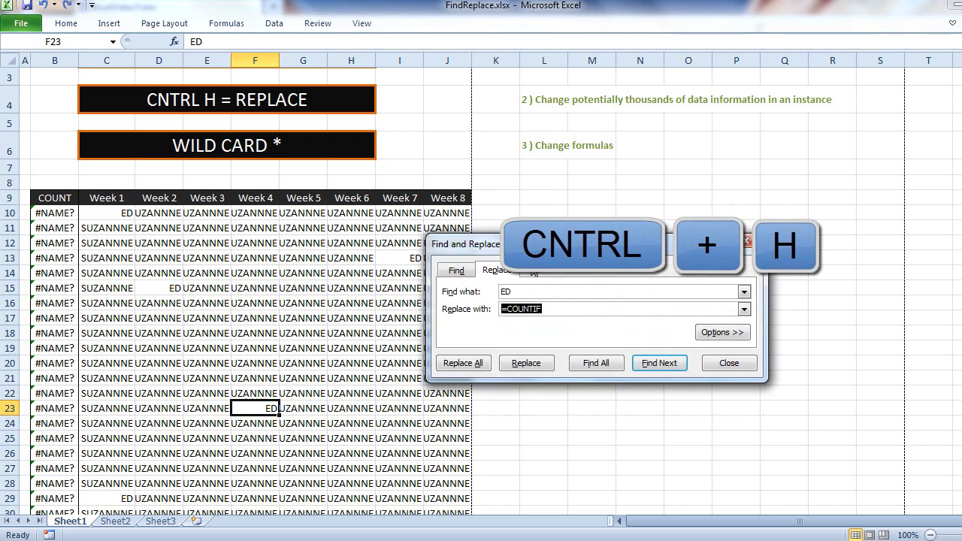
{"action": "left_click", "coordinate": [524, 294]}
{"action": "type", "text": "EDDI"}
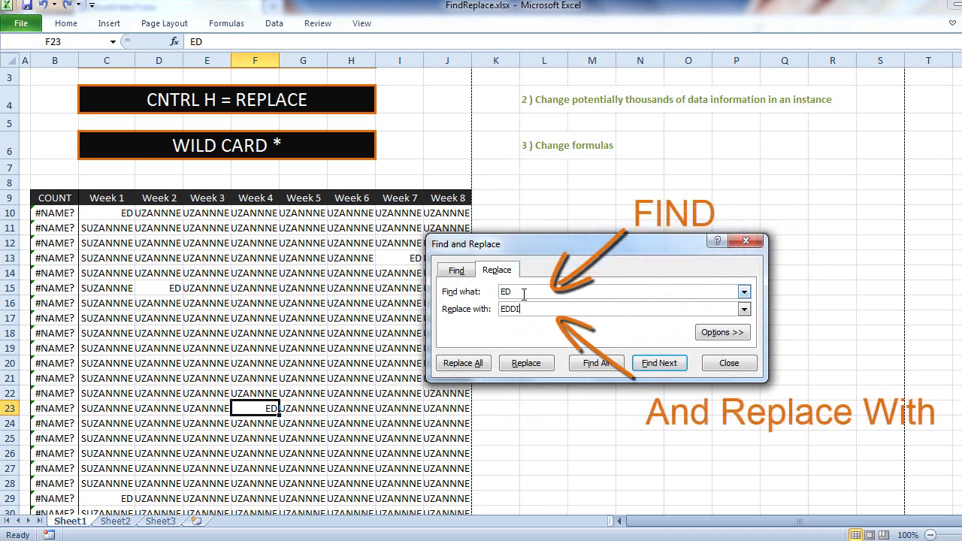
{"action": "type", "text": "E"}
{"action": "left_click", "coordinate": [525, 364]}
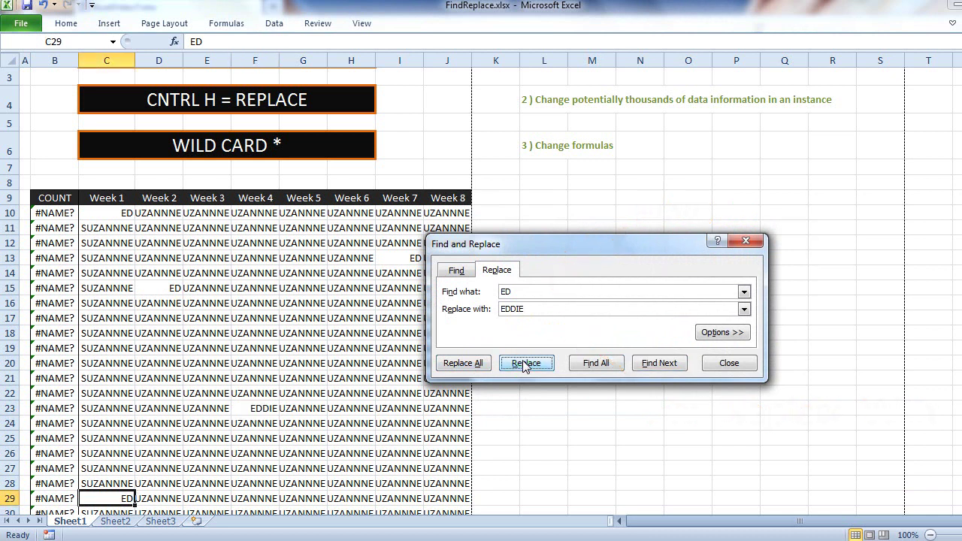
{"action": "left_click", "coordinate": [44, 5]}
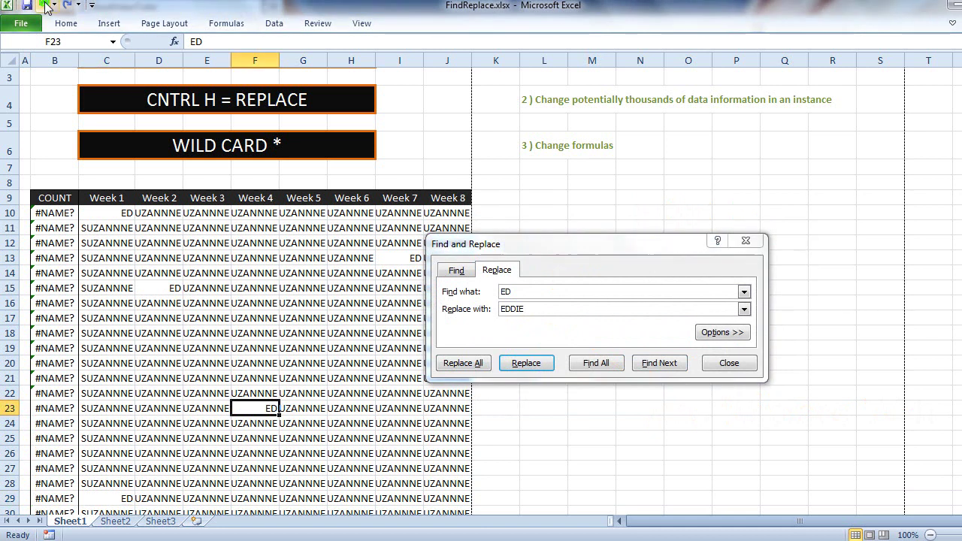
Step: Replace all 8 ED entries with EDDIE and check the updated table
{"action": "left_click", "coordinate": [458, 364]}
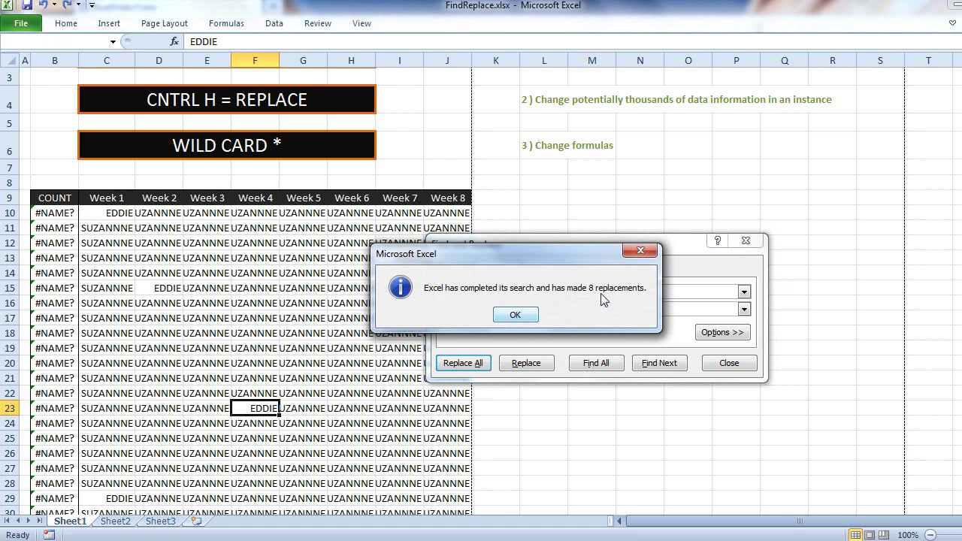
{"action": "left_click", "coordinate": [519, 315]}
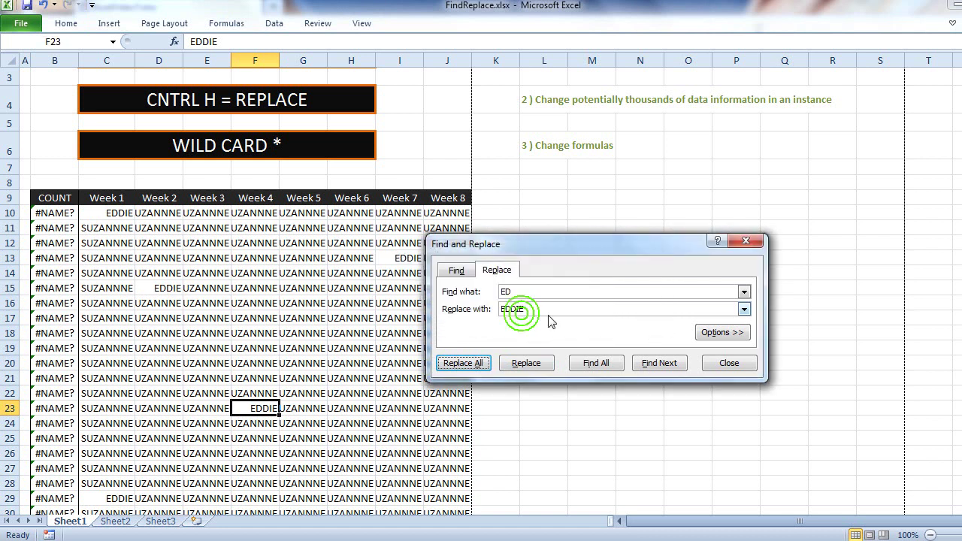
{"action": "left_click", "coordinate": [728, 363]}
{"action": "scroll", "coordinate": [332, 383], "scroll_direction": "down", "scroll_amount": 2}
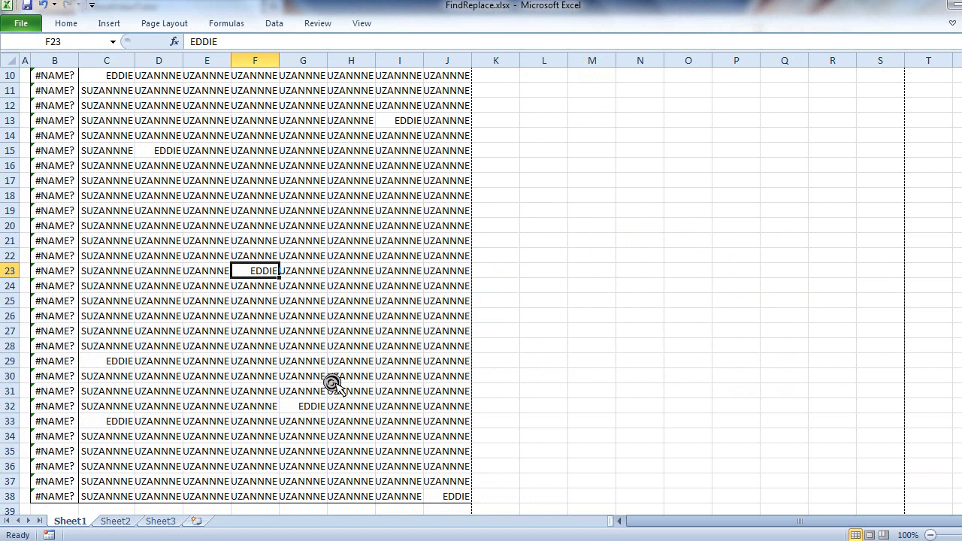
{"action": "scroll", "coordinate": [332, 382], "scroll_direction": "down", "scroll_amount": 1}
{"action": "scroll", "coordinate": [332, 382], "scroll_direction": "up", "scroll_amount": 4}
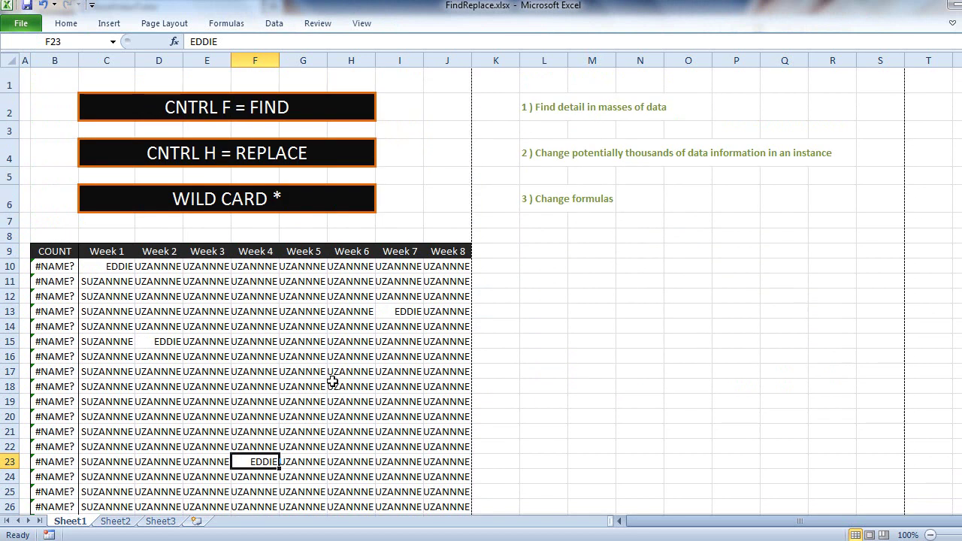
Step: Replace every SUZANNNE with SUZANNE, confirming 224 replacements
{"action": "key", "text": "ctrl+h"}
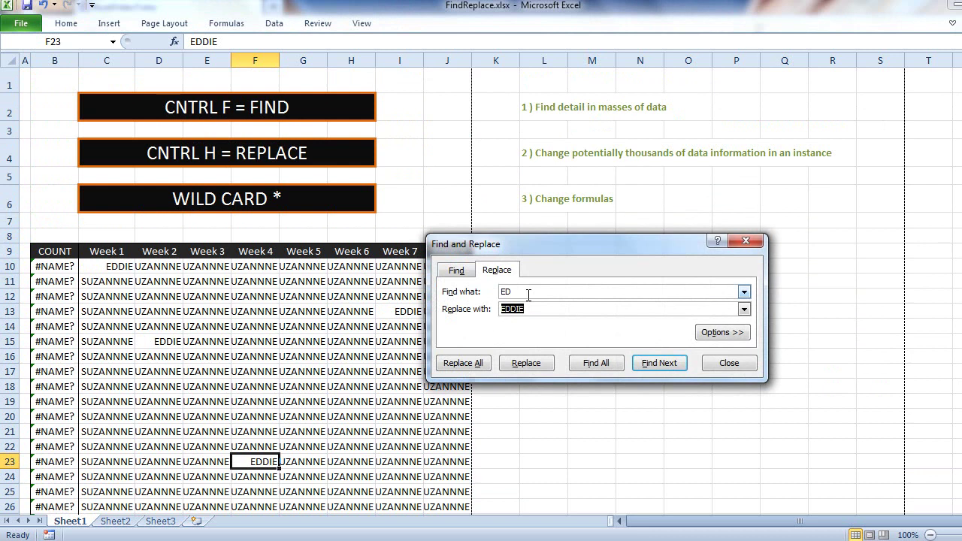
{"action": "double_click", "coordinate": [528, 293]}
{"action": "type", "text": "SUZANNNE"}
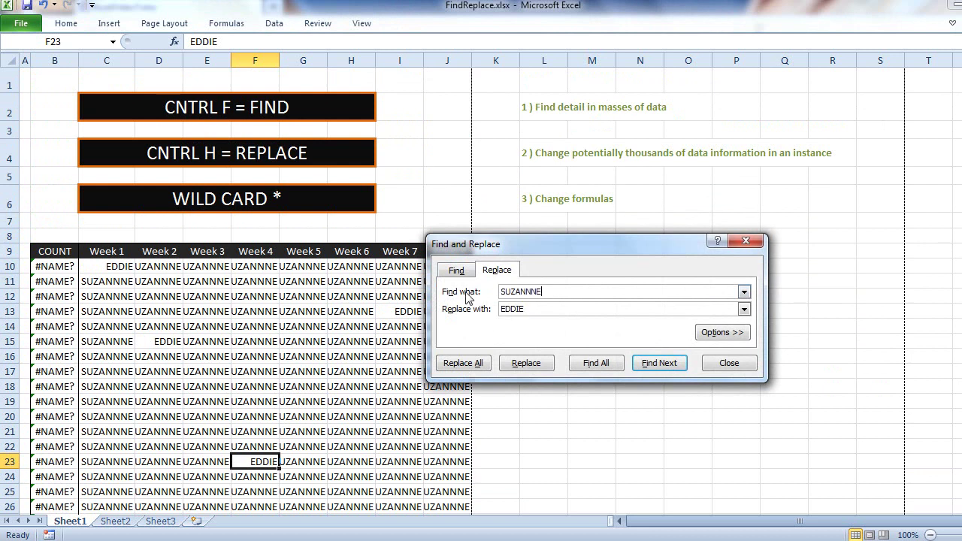
{"action": "key", "text": "Tab"}
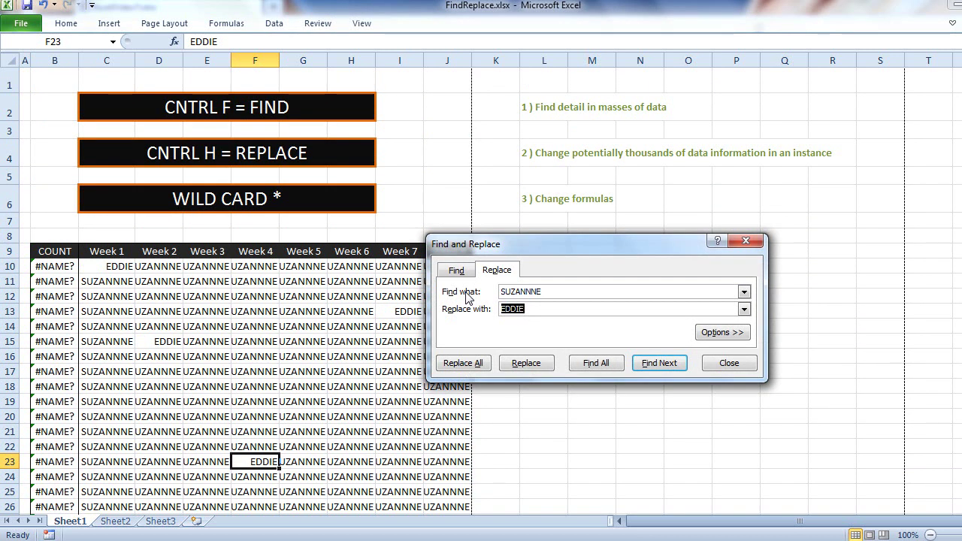
{"action": "type", "text": "SUZ"}
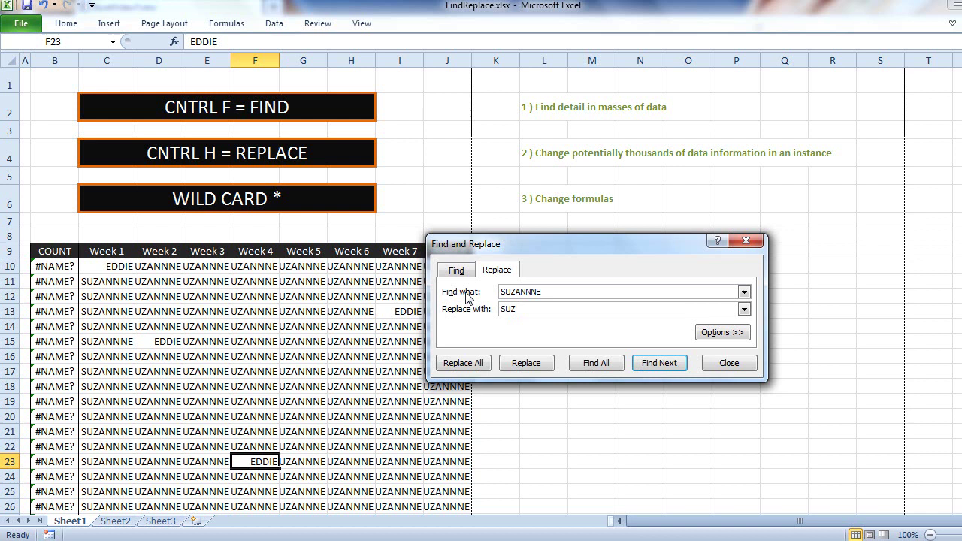
{"action": "type", "text": "ANNE"}
{"action": "left_click", "coordinate": [471, 365]}
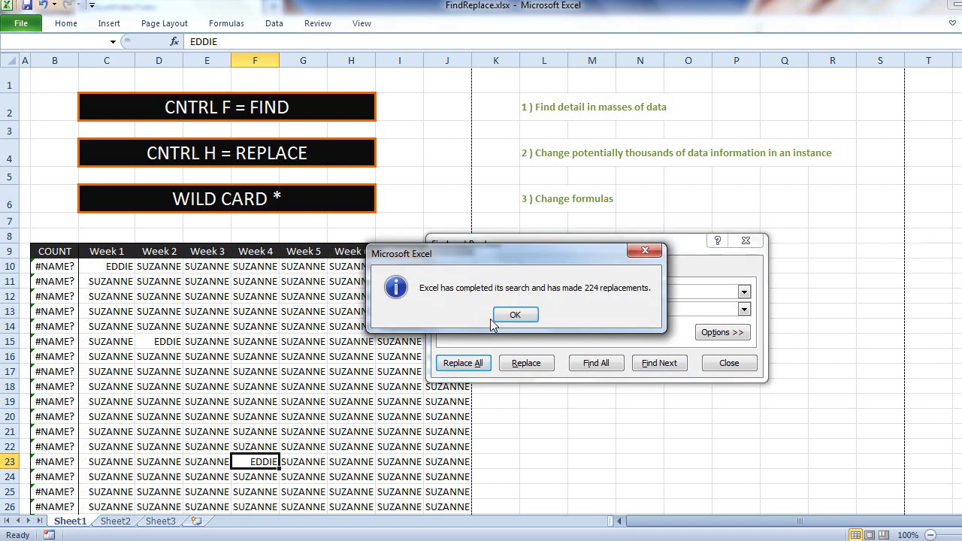
{"action": "left_click", "coordinate": [518, 314]}
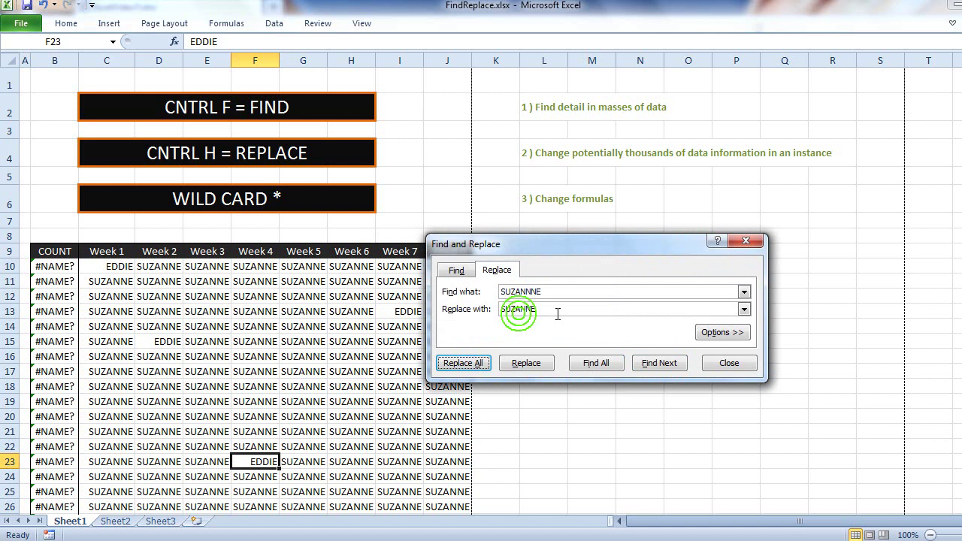
{"action": "left_click", "coordinate": [729, 364]}
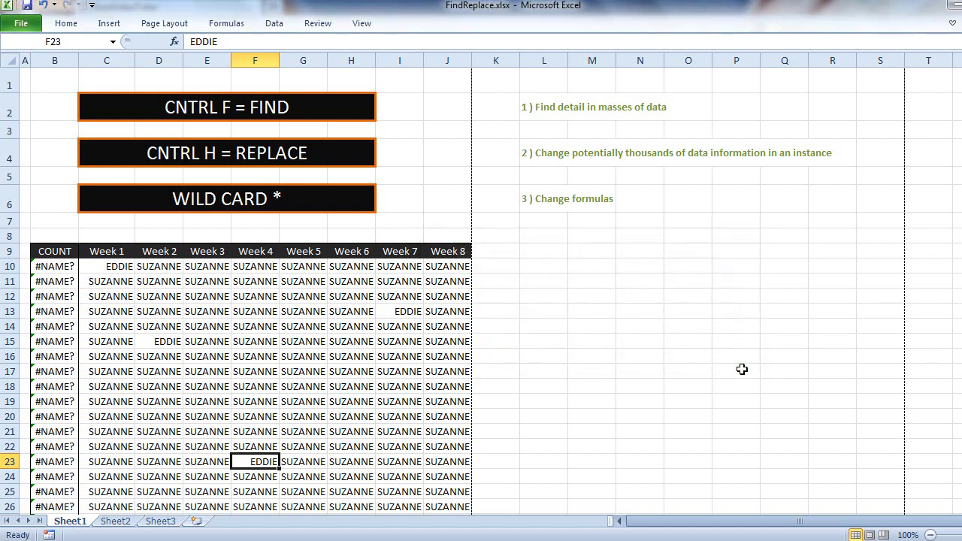
{"action": "left_click", "coordinate": [406, 319]}
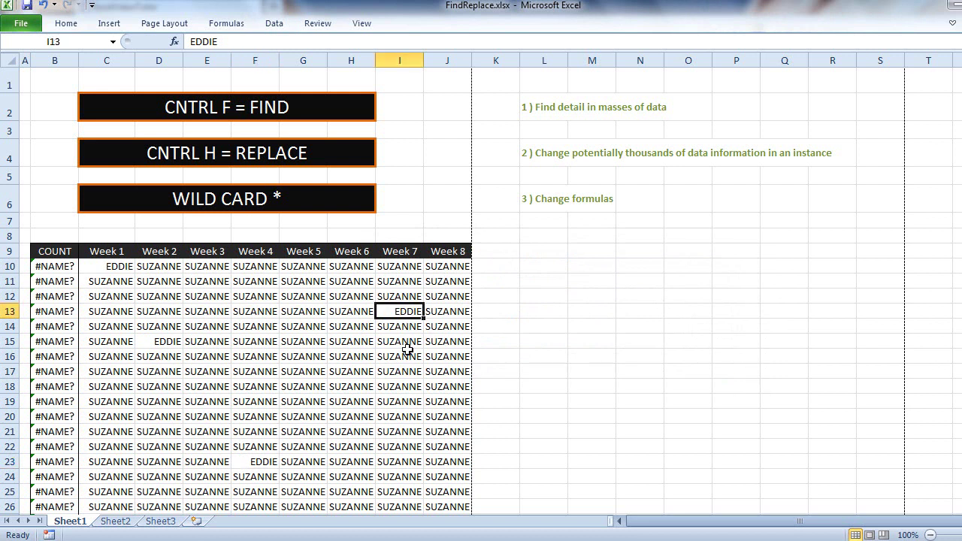
{"action": "scroll", "coordinate": [406, 375], "scroll_direction": "down", "scroll_amount": 2}
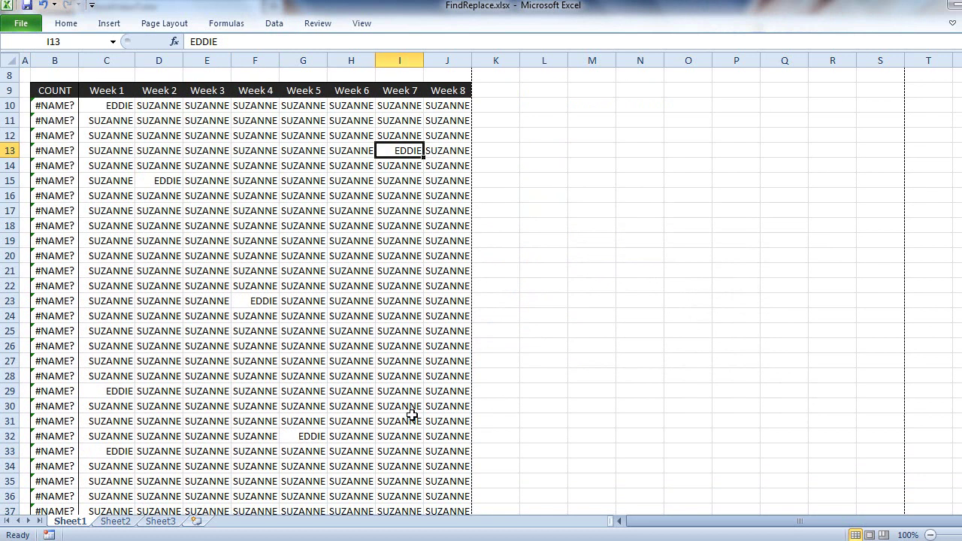
{"action": "left_click", "coordinate": [255, 299]}
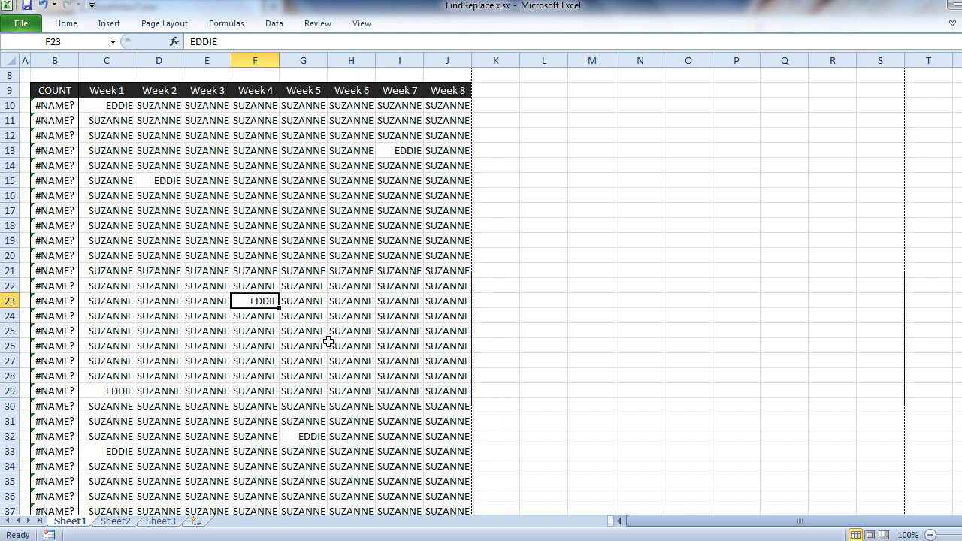
{"action": "scroll", "coordinate": [328, 341], "scroll_direction": "up", "scroll_amount": 2}
{"action": "scroll", "coordinate": [328, 341], "scroll_direction": "up", "scroll_amount": 1}
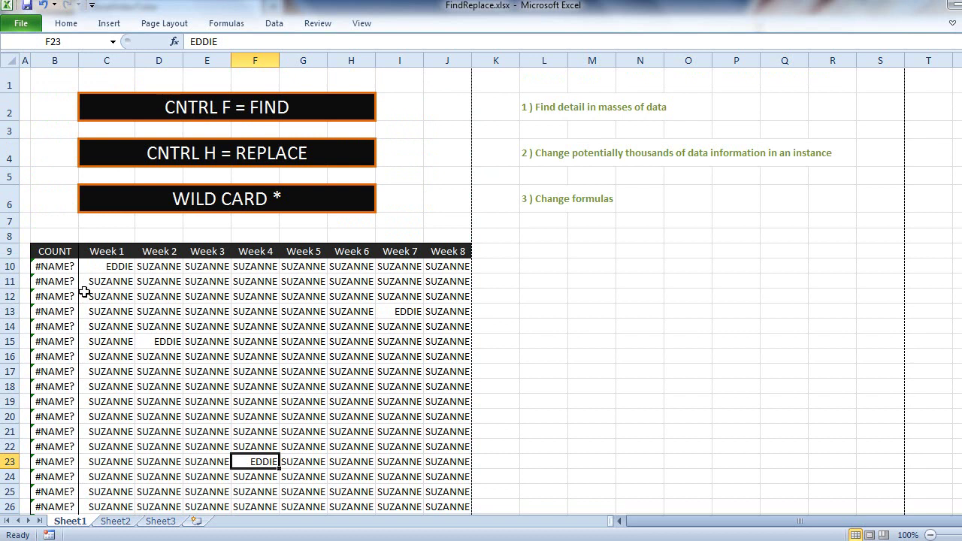
{"action": "left_click", "coordinate": [70, 267]}
{"action": "left_click", "coordinate": [69, 280]}
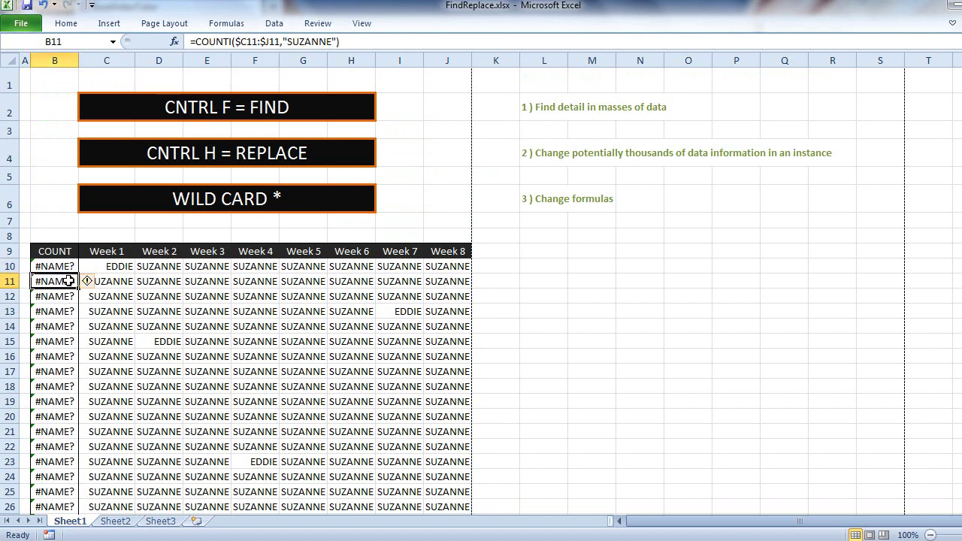
{"action": "left_click", "coordinate": [67, 296]}
{"action": "left_click", "coordinate": [67, 267]}
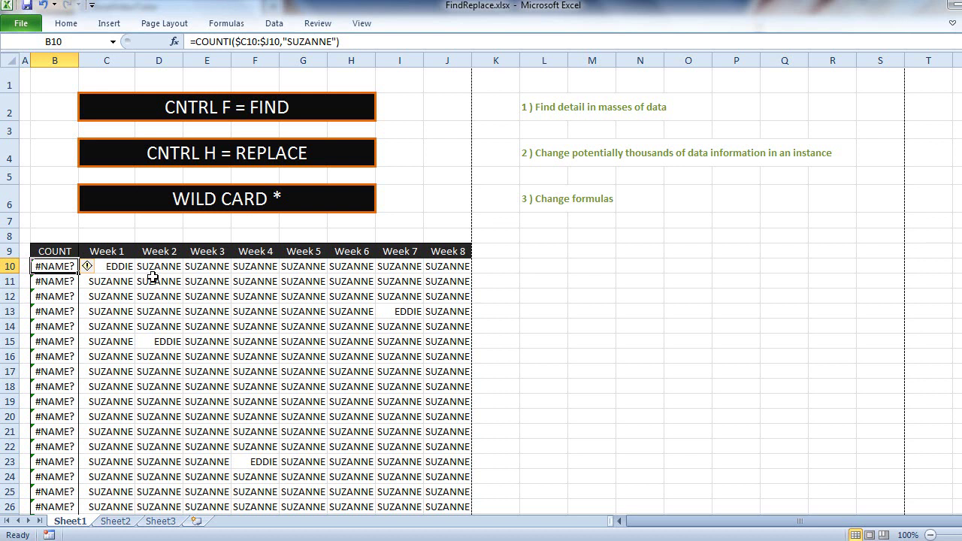
Step: Replace =COUNTI with =COUNTIF in all 29 COUNT column formulas
{"action": "key", "text": "ctrl+h"}
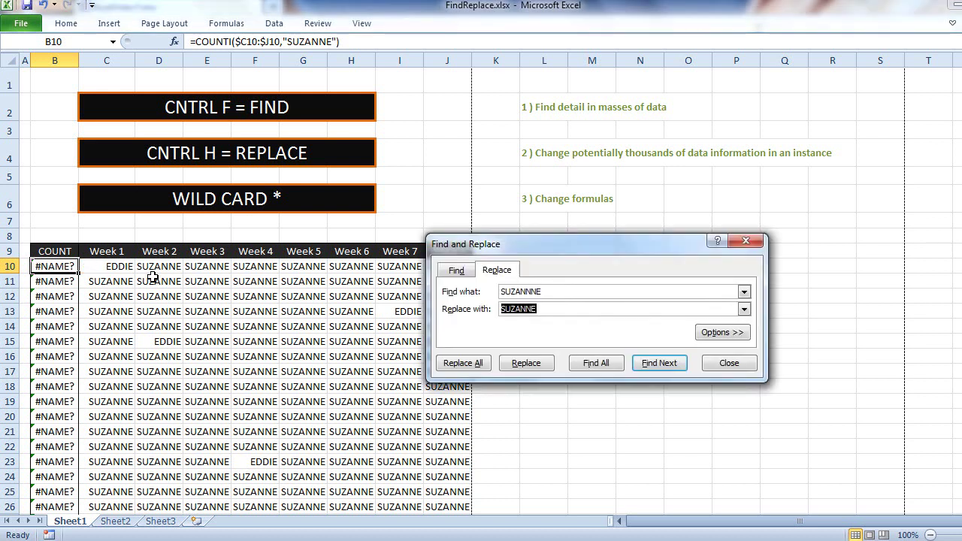
{"action": "double_click", "coordinate": [569, 290]}
{"action": "type", "text": "=CO"}
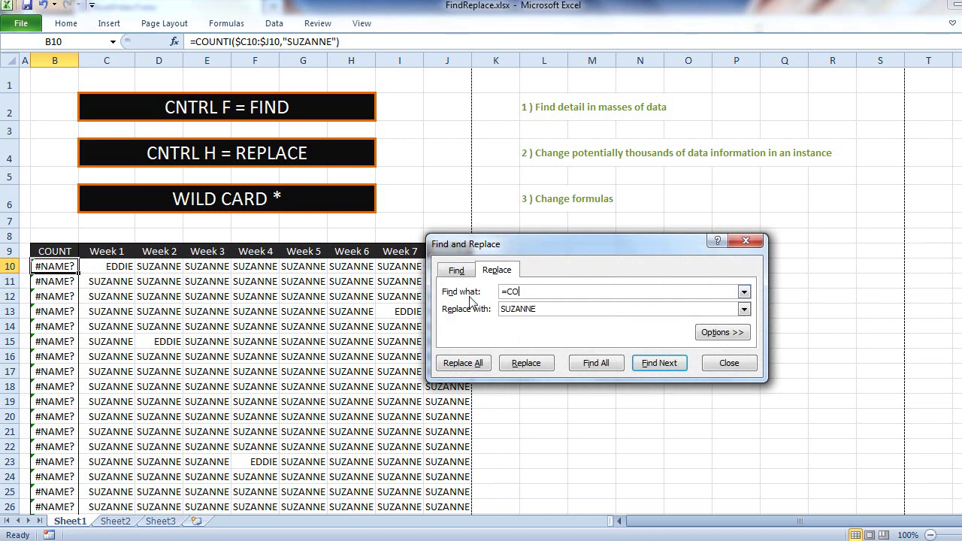
{"action": "type", "text": "UNTI"}
{"action": "key", "text": "Tab"}
{"action": "type", "text": "=CO"}
{"action": "type", "text": "UNTIF"}
{"action": "left_click", "coordinate": [468, 364]}
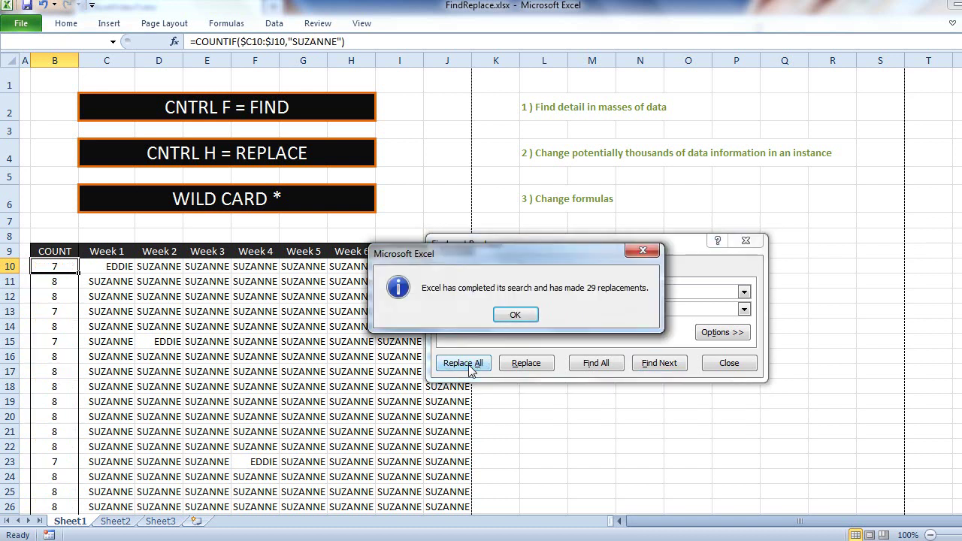
{"action": "left_click", "coordinate": [516, 315]}
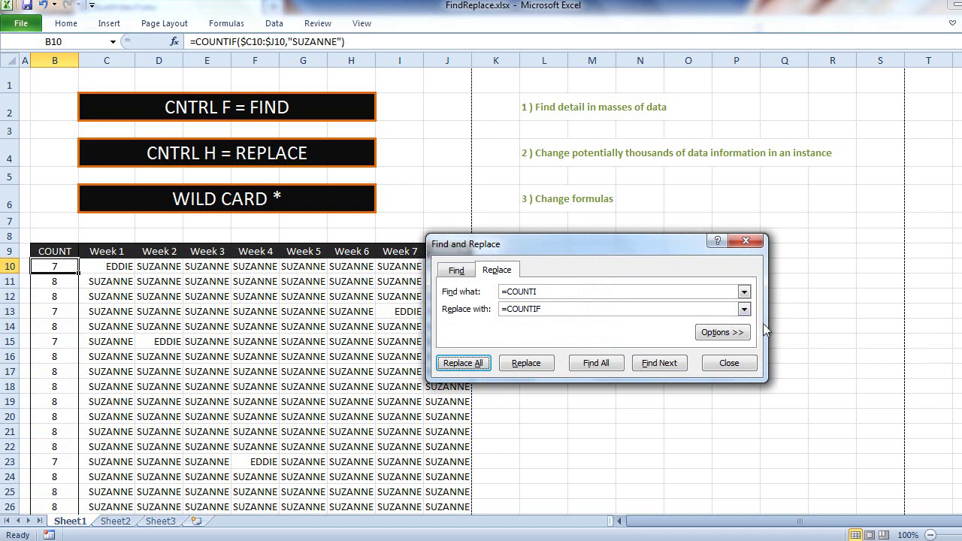
Step: Undo the COUNTIF repair and set up replacing NTI( with NTIF(
{"action": "left_click", "coordinate": [731, 364]}
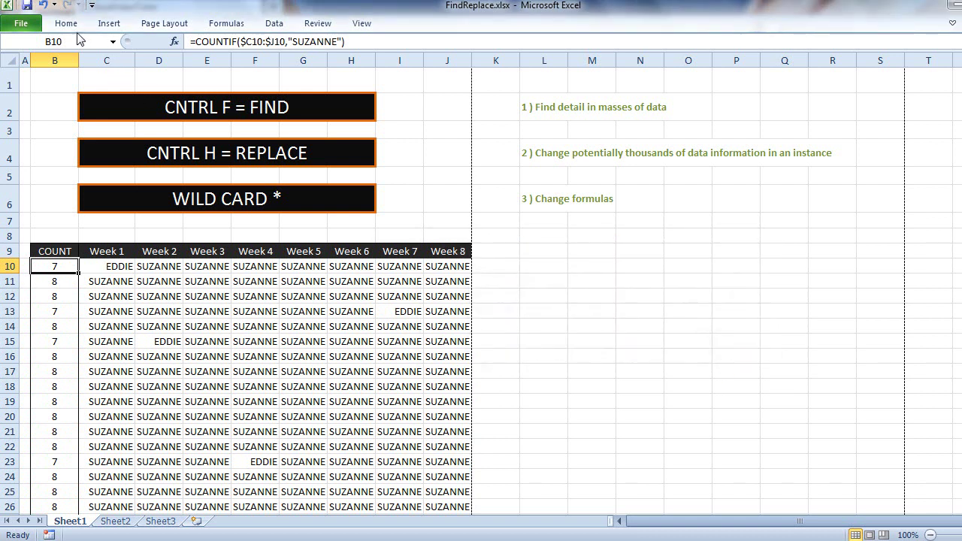
{"action": "left_click", "coordinate": [43, 4]}
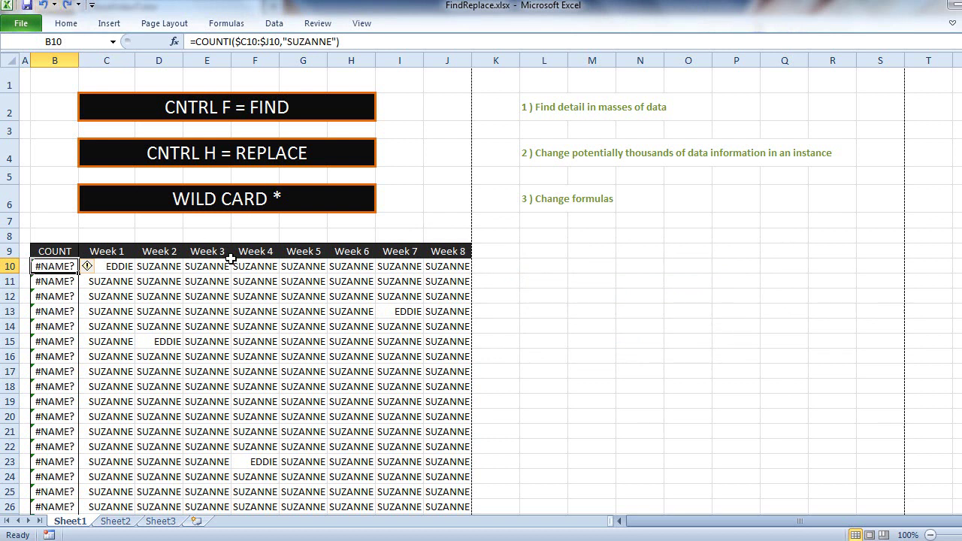
{"action": "key", "text": "ctrl+h"}
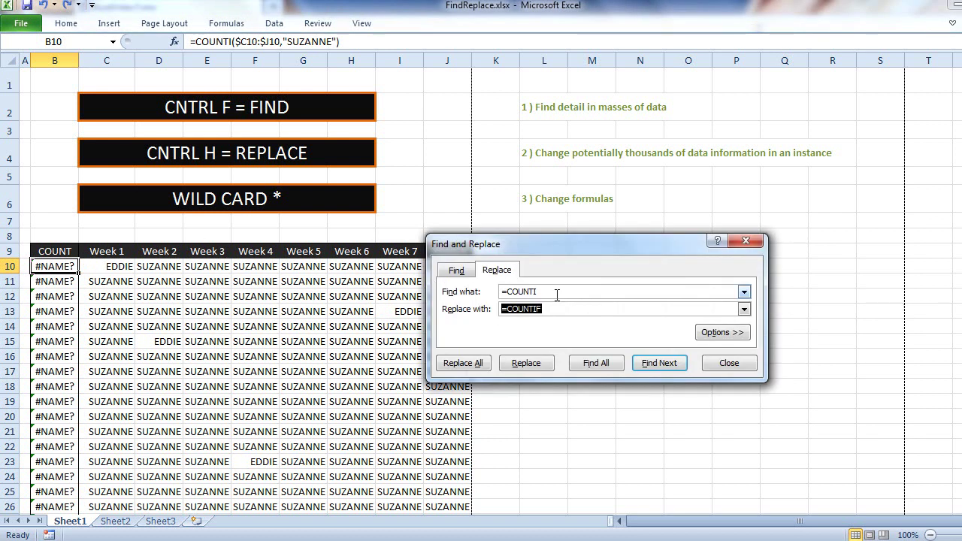
{"action": "double_click", "coordinate": [565, 292]}
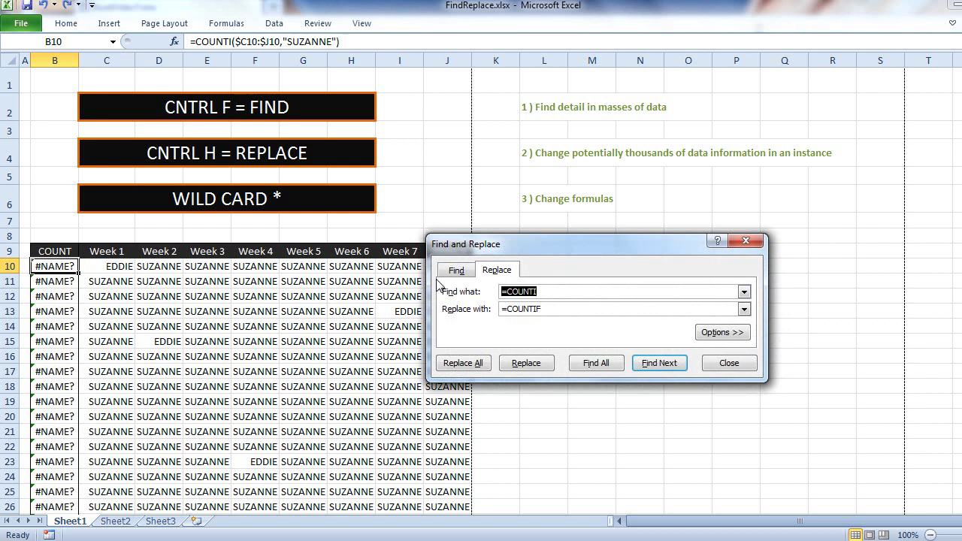
{"action": "type", "text": "NT"}
{"action": "type", "text": "I("}
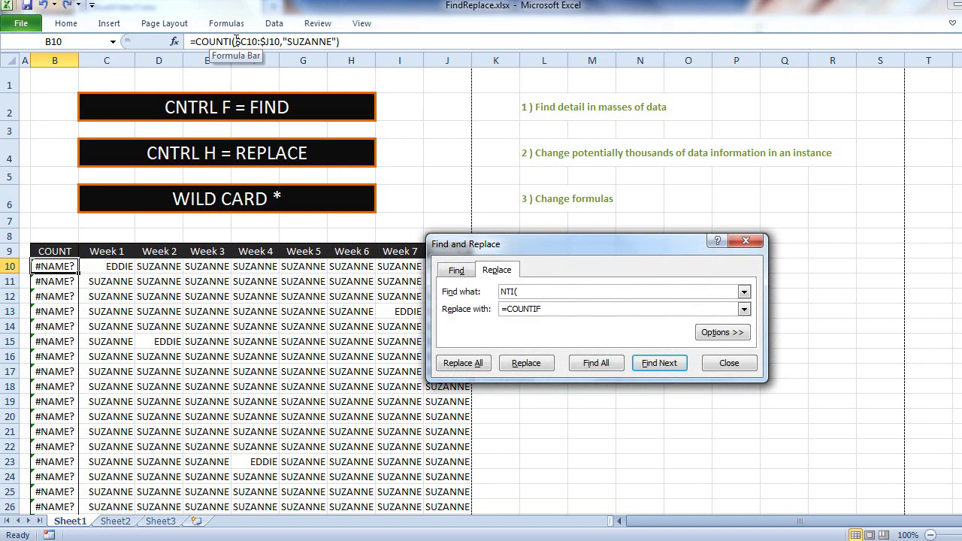
{"action": "key", "text": "Tab"}
{"action": "type", "text": "N"}
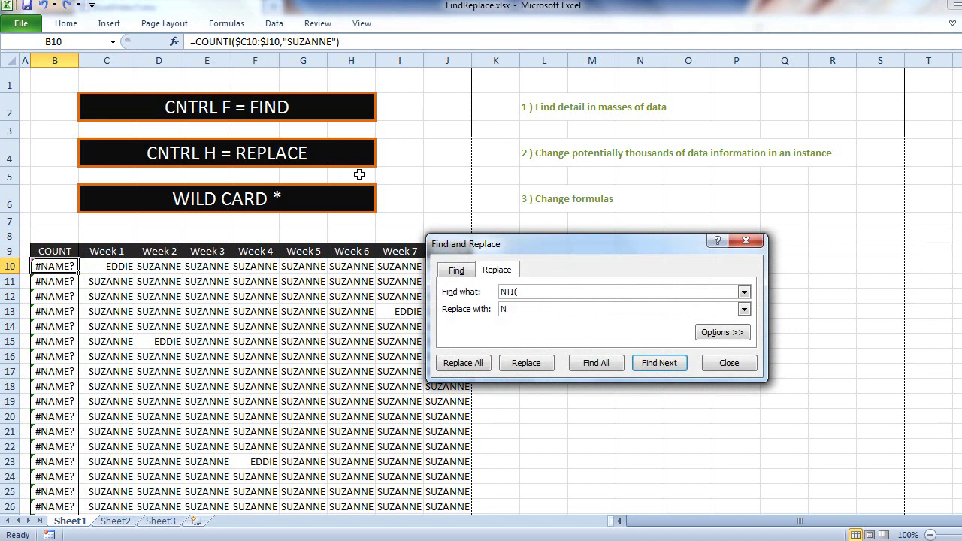
{"action": "type", "text": "TI"}
{"action": "type", "text": "F"}
{"action": "type", "text": "("}
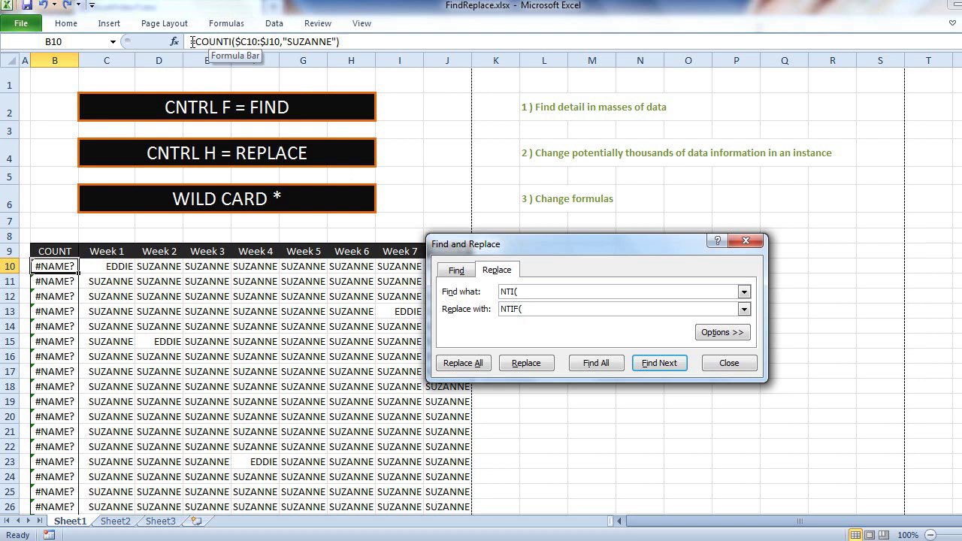
Step: Replace all NTI( with NTIF( to fix the 29 COUNT formulas, then select C15
{"action": "left_click", "coordinate": [479, 363]}
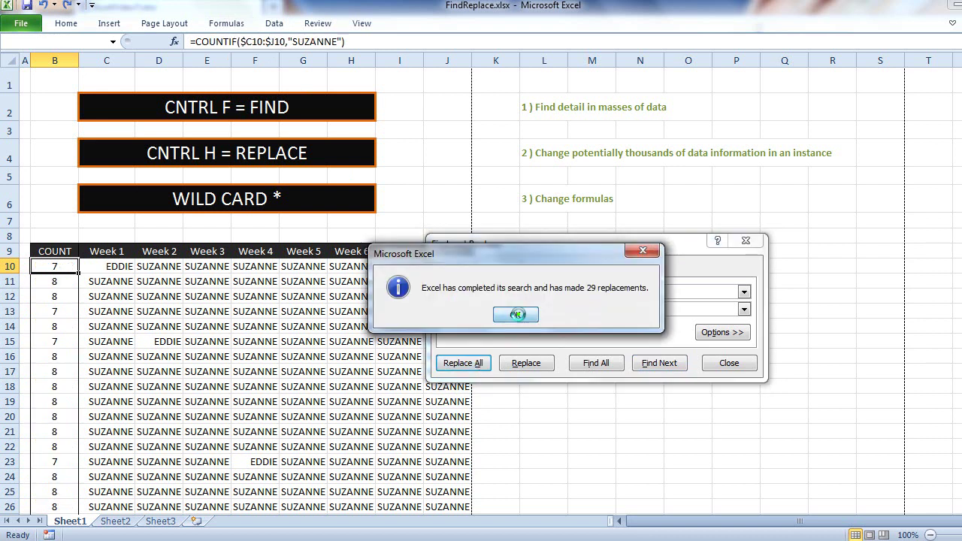
{"action": "left_click", "coordinate": [521, 319]}
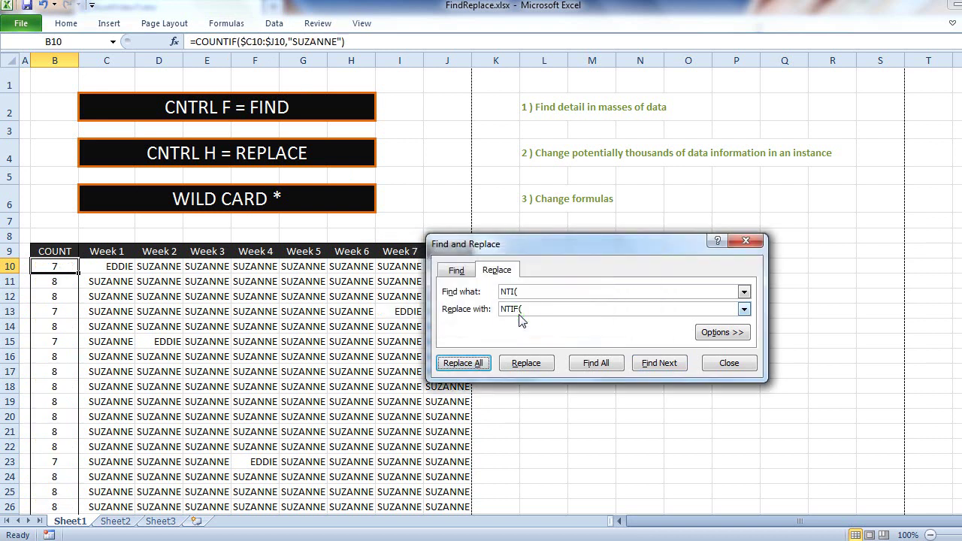
{"action": "left_click", "coordinate": [733, 363]}
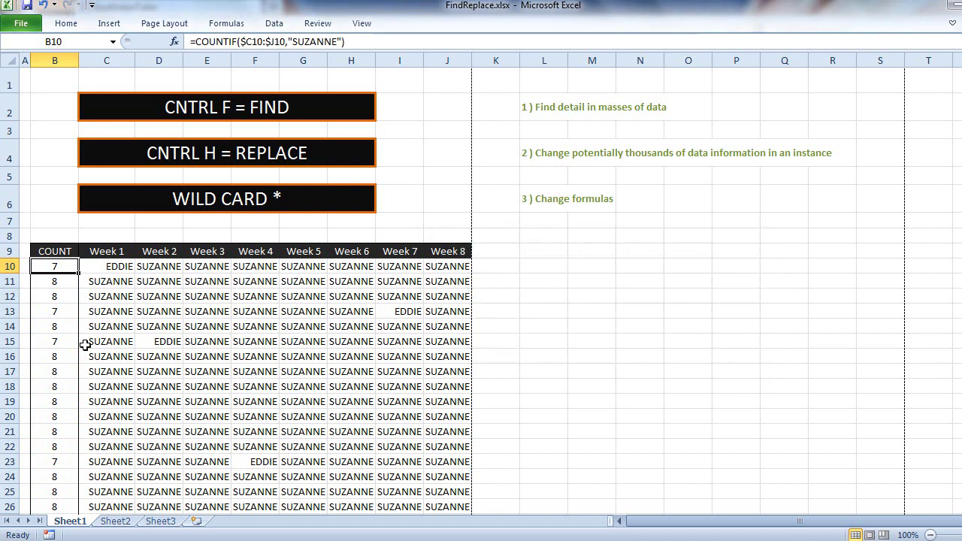
{"action": "left_click", "coordinate": [85, 344]}
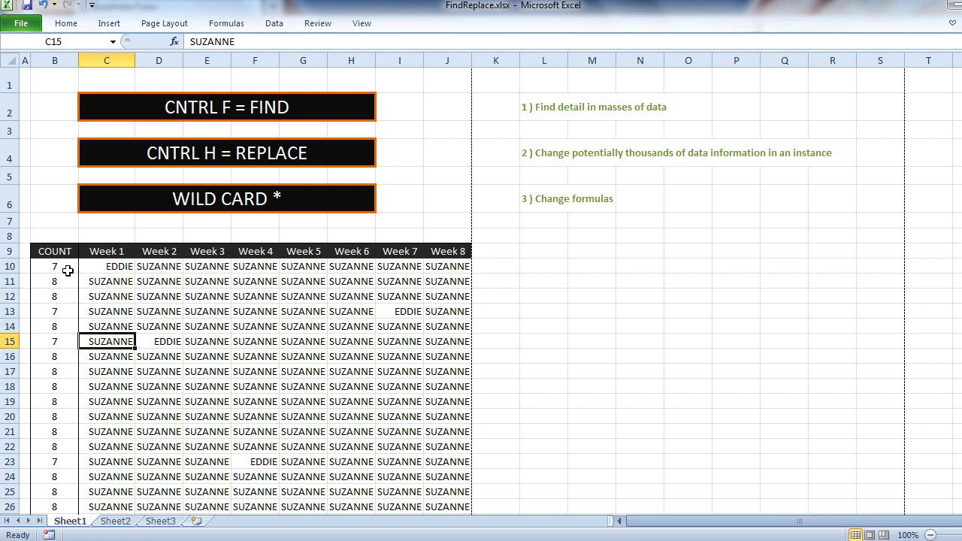
Step: Replace *SUZ with nothing, making 253 replacements that turn SUZANNE into ANNE
{"action": "left_click", "coordinate": [334, 340]}
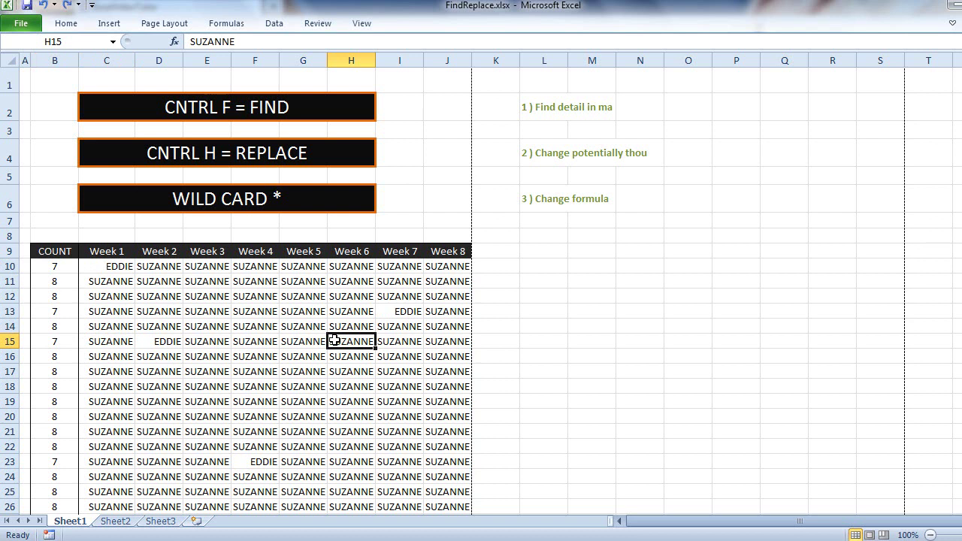
{"action": "key", "text": "ctrl+h"}
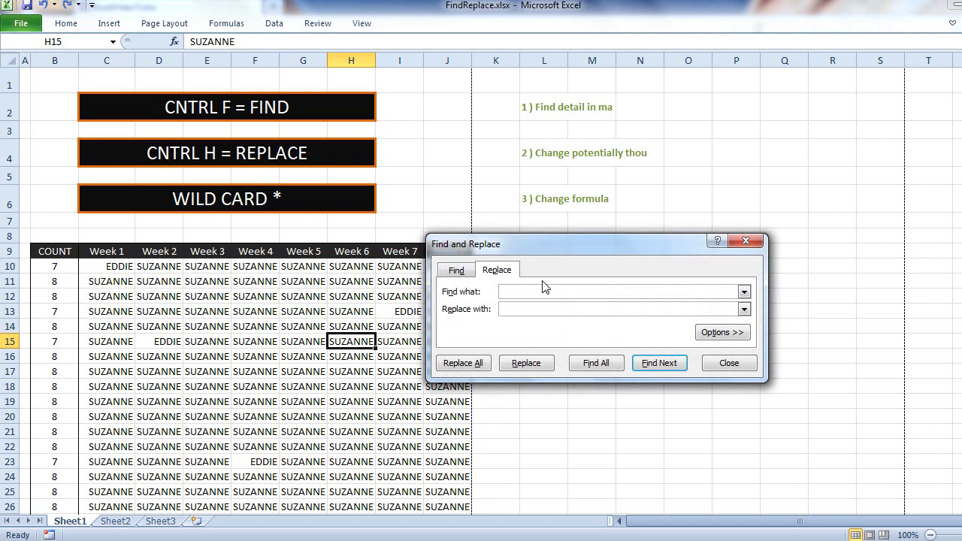
{"action": "type", "text": "*"}
{"action": "type", "text": "S"}
{"action": "type", "text": "UZ"}
{"action": "left_click", "coordinate": [506, 312]}
{"action": "left_click", "coordinate": [455, 365]}
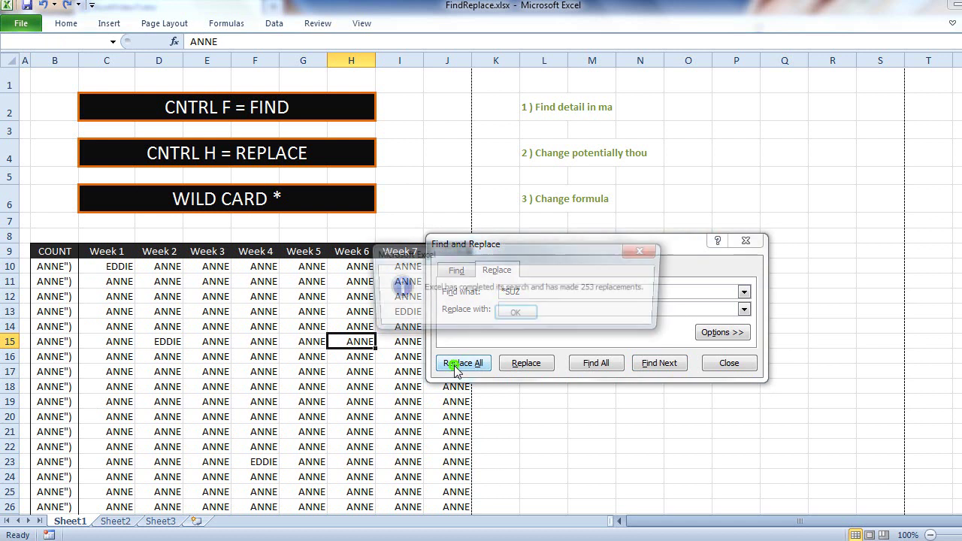
{"action": "left_click", "coordinate": [515, 314]}
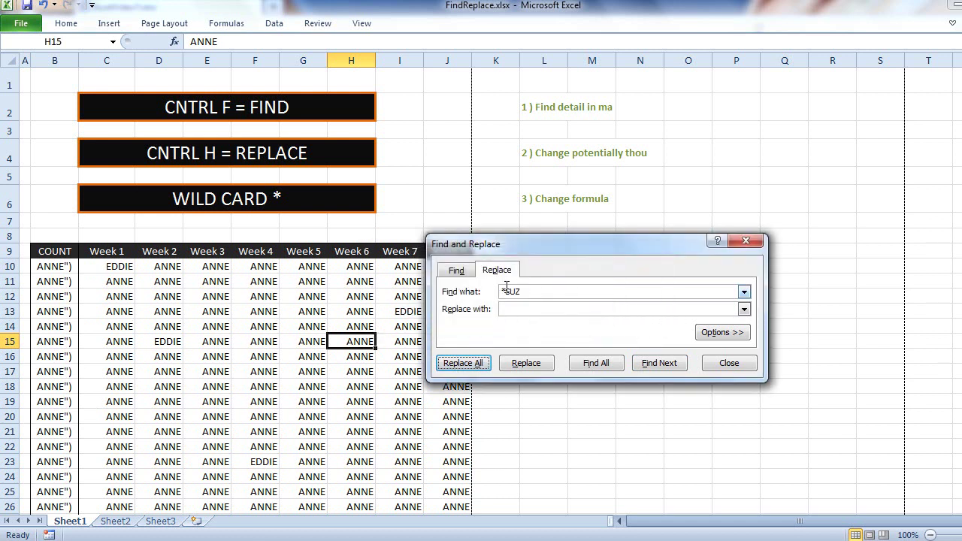
{"action": "left_click_drag", "start_coordinate": [508, 291], "coordinate": [500, 291]}
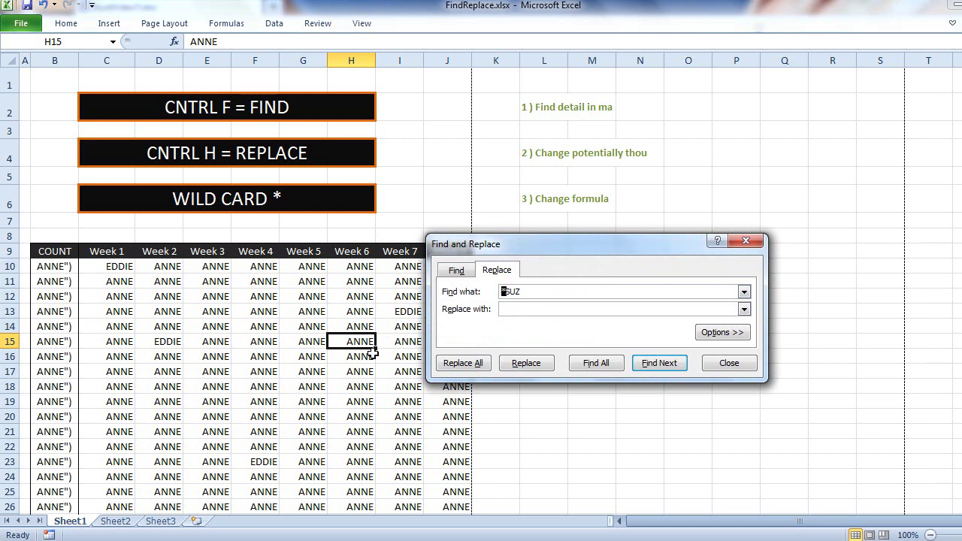
{"action": "left_click", "coordinate": [724, 363]}
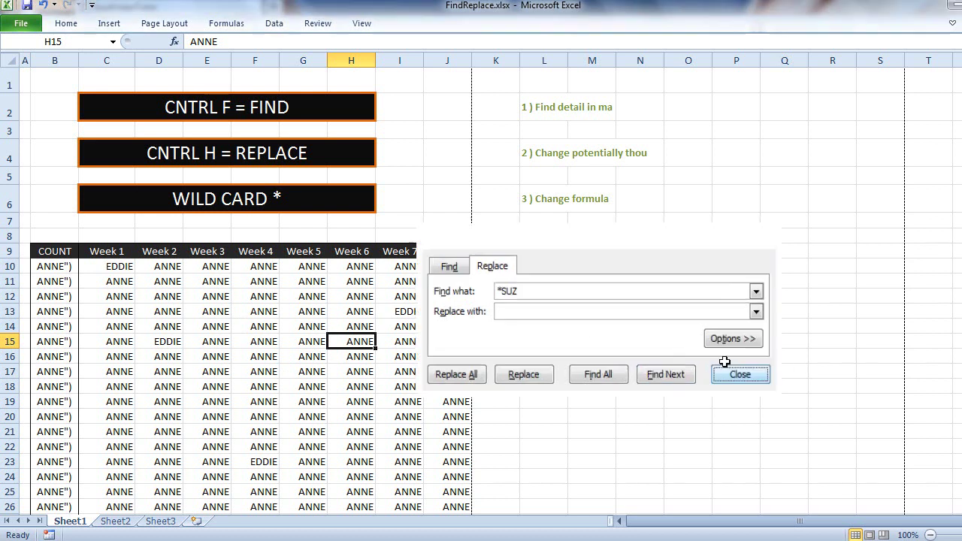
{"action": "left_click", "coordinate": [288, 355]}
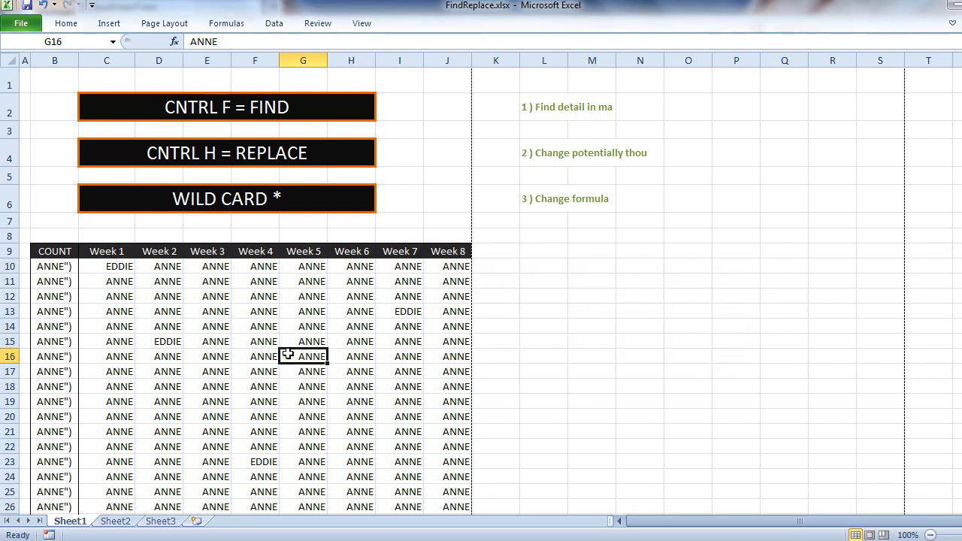
{"action": "left_click_drag", "start_coordinate": [106, 251], "coordinate": [323, 252]}
{"action": "left_click", "coordinate": [323, 293]}
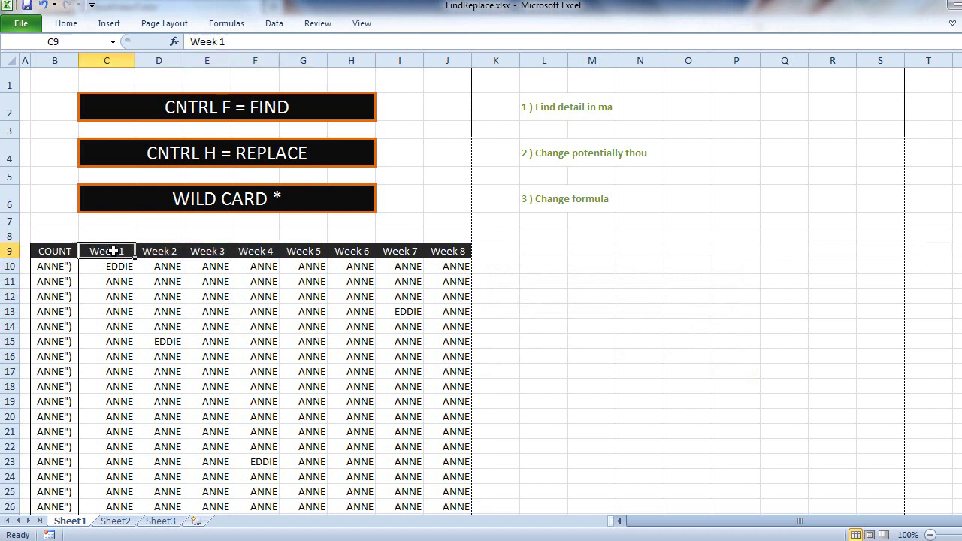
{"action": "left_click_drag", "start_coordinate": [113, 251], "coordinate": [301, 254]}
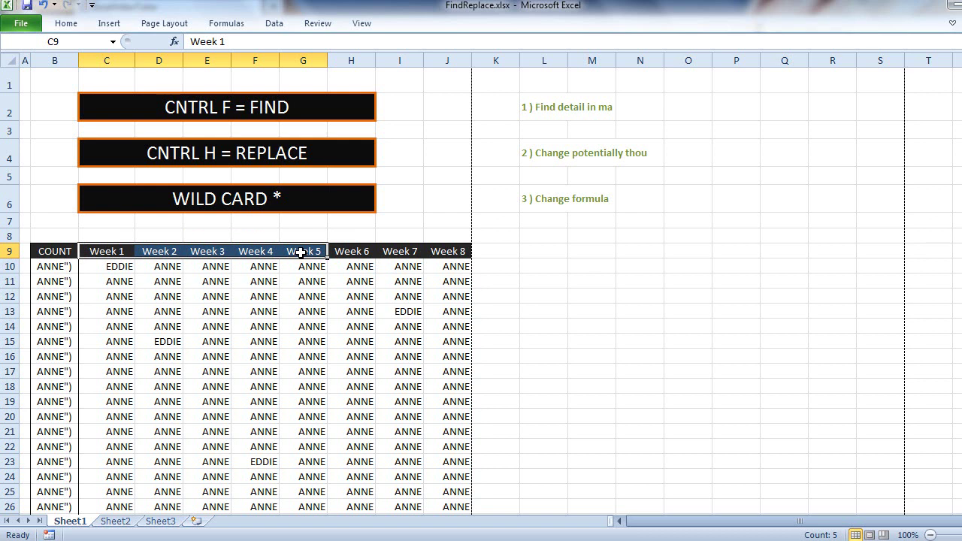
{"action": "key", "text": "ctrl+h"}
{"action": "type", "text": "*SUZ"}
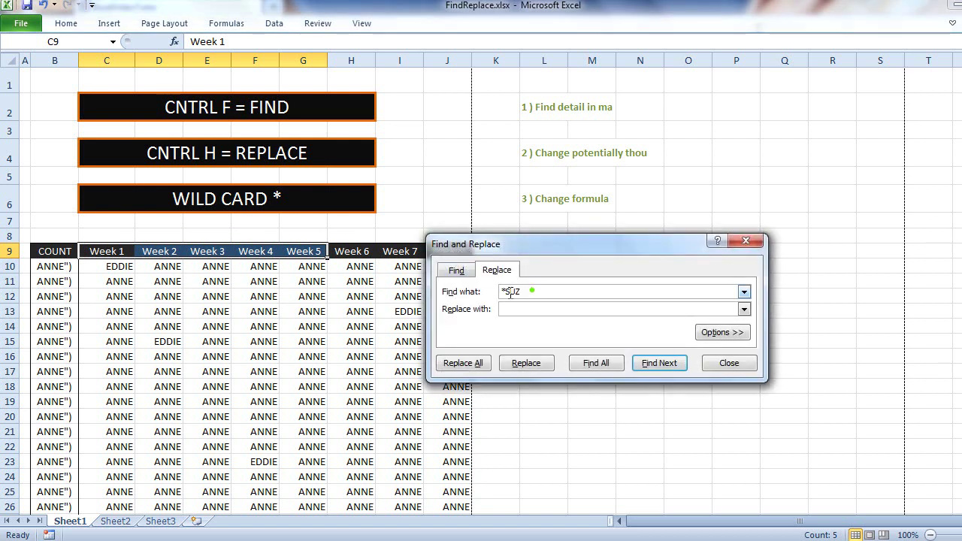
{"action": "left_click_drag", "start_coordinate": [534, 292], "coordinate": [486, 301]}
{"action": "type", "text": "Week"}
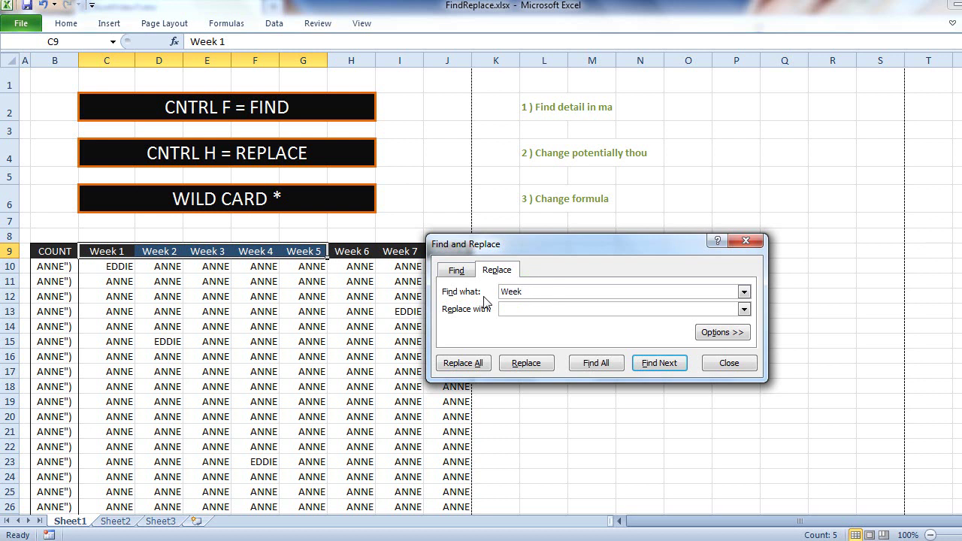
{"action": "type", "text": "s"}
{"action": "type", "text": "Wee"}
{"action": "type", "text": "ks"}
{"action": "left_click", "coordinate": [481, 363]}
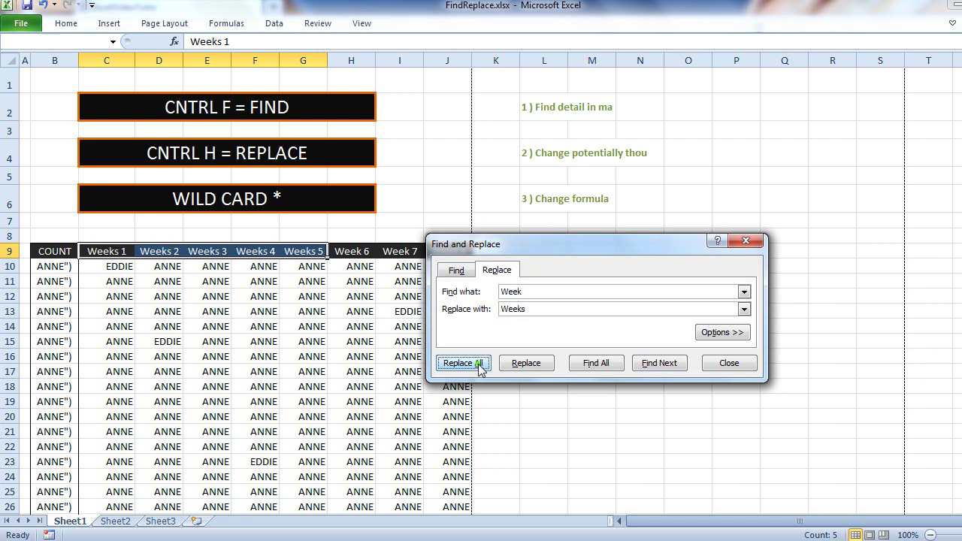
{"action": "left_click", "coordinate": [515, 314]}
{"action": "left_click", "coordinate": [720, 363]}
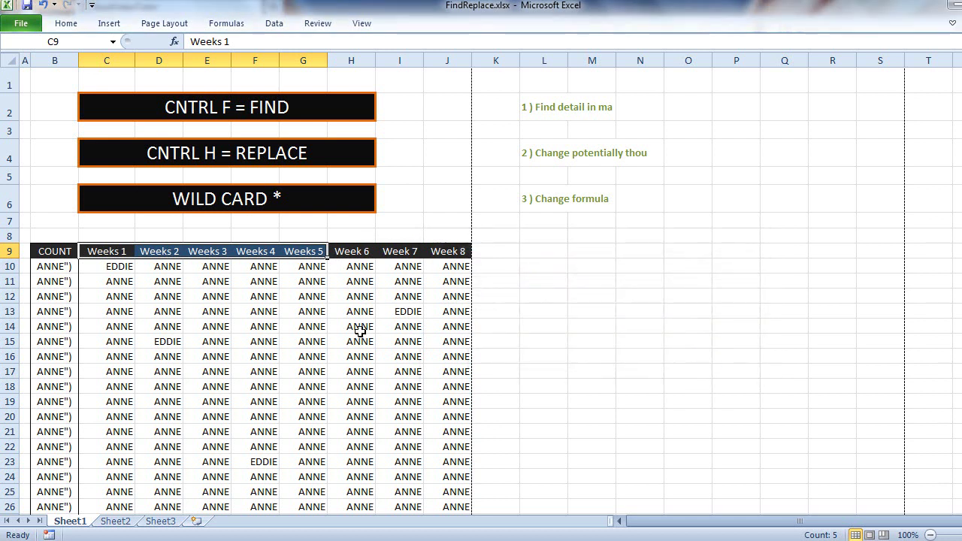
{"action": "left_click", "coordinate": [44, 4]}
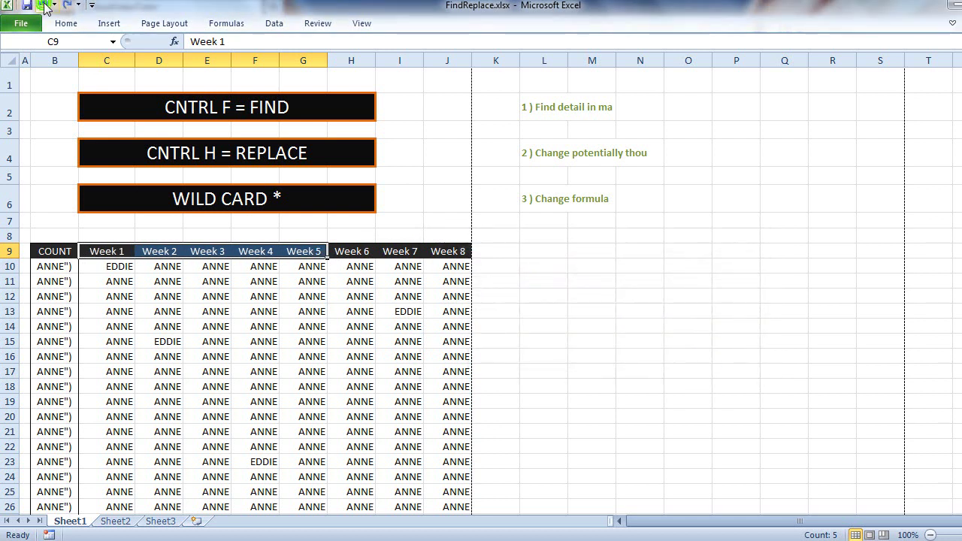
{"action": "left_click", "coordinate": [253, 248]}
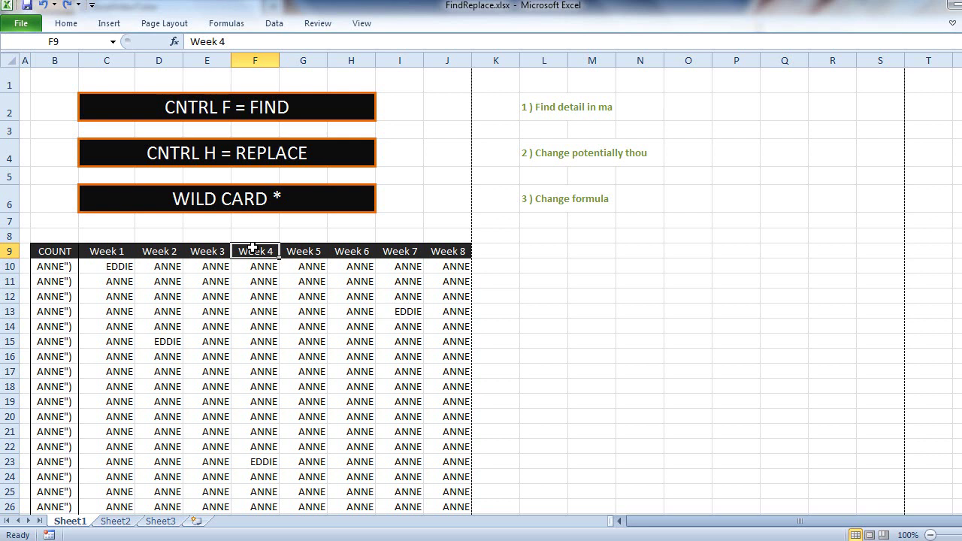
Step: Show the extended Find and Replace options with the Within scope kept at Sheet
{"action": "left_click", "coordinate": [249, 276]}
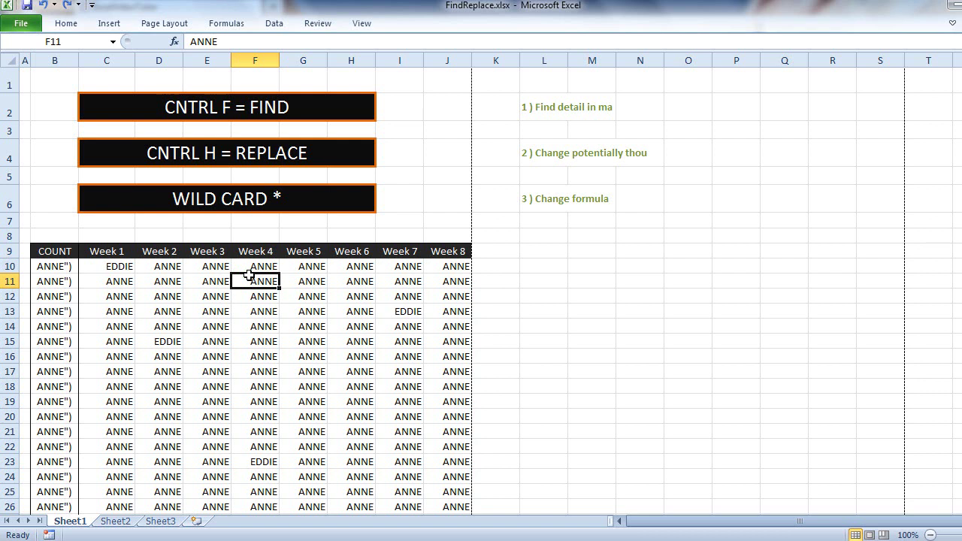
{"action": "key", "text": "ctrl+h"}
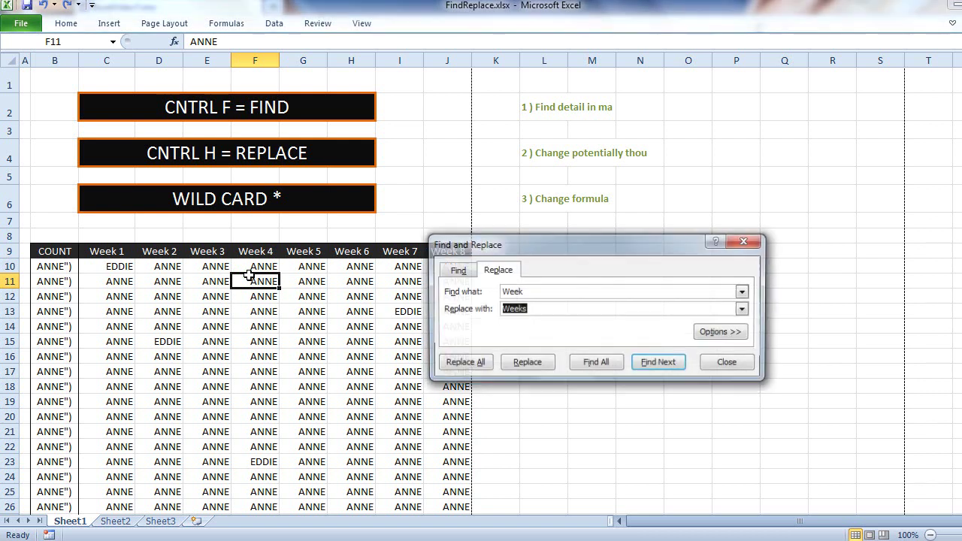
{"action": "left_click", "coordinate": [723, 333]}
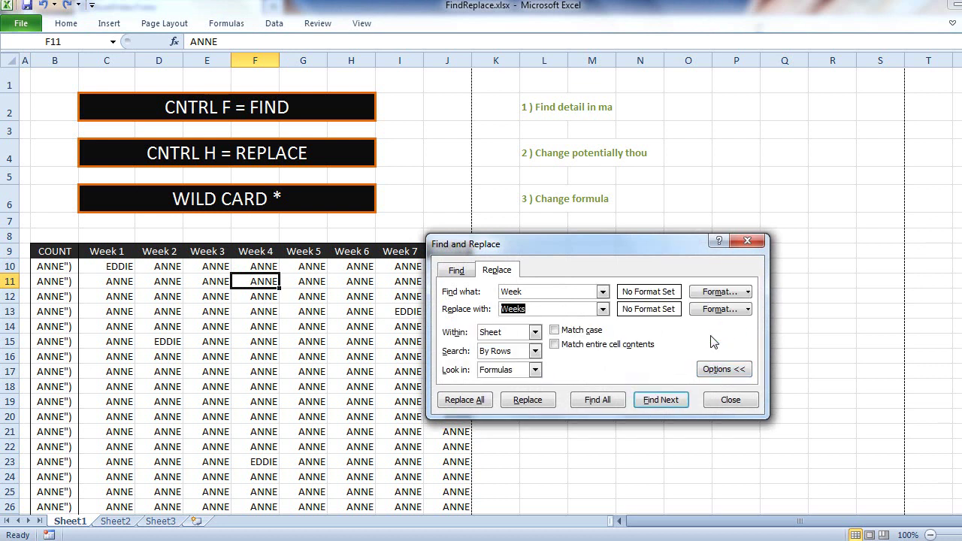
{"action": "left_click", "coordinate": [534, 332]}
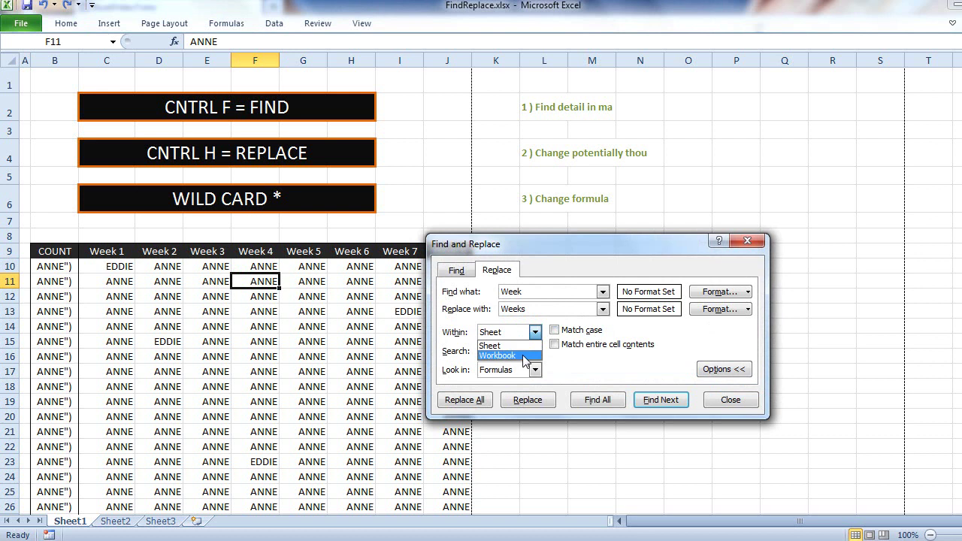
{"action": "left_click", "coordinate": [526, 346]}
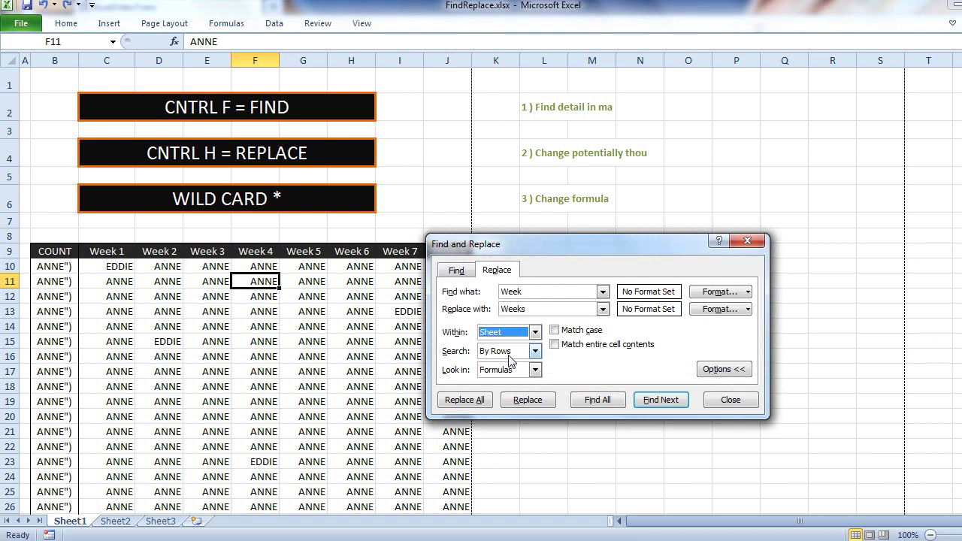